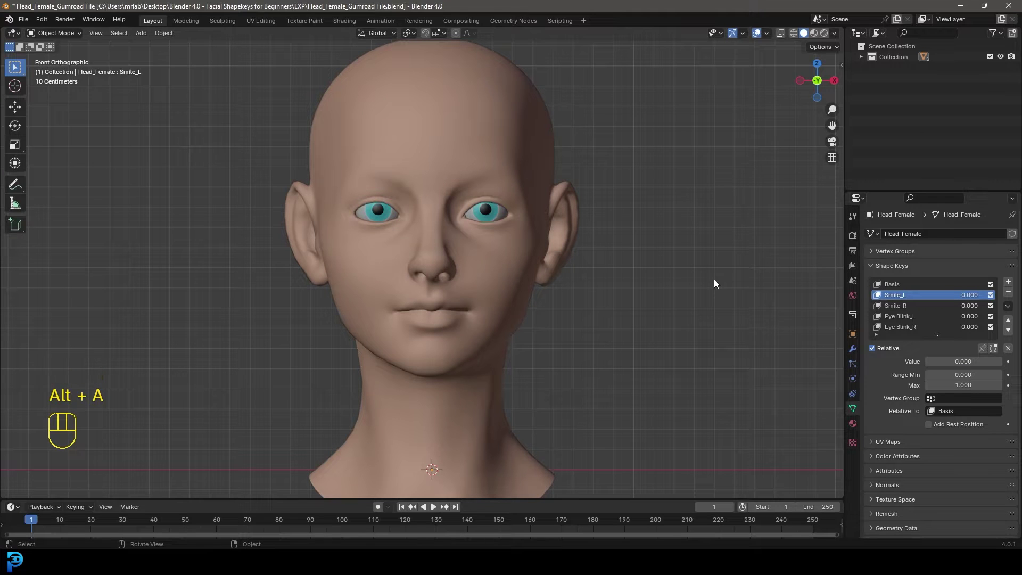
Step: Select the female head and set its Smile_L and Eye Blink_L shape keys to 1.000
click(506, 267)
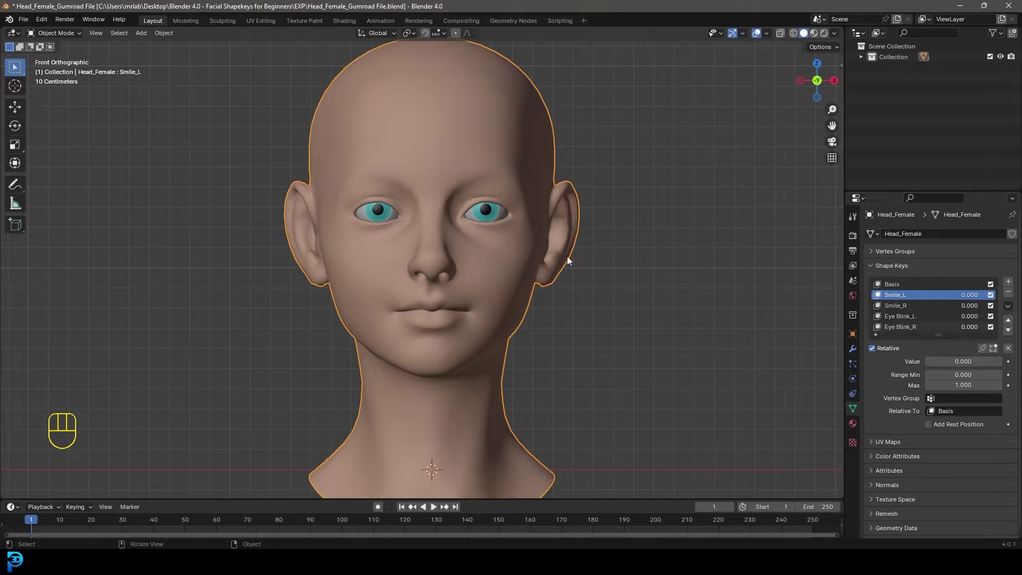
middle_drag(567, 256, 488, 246)
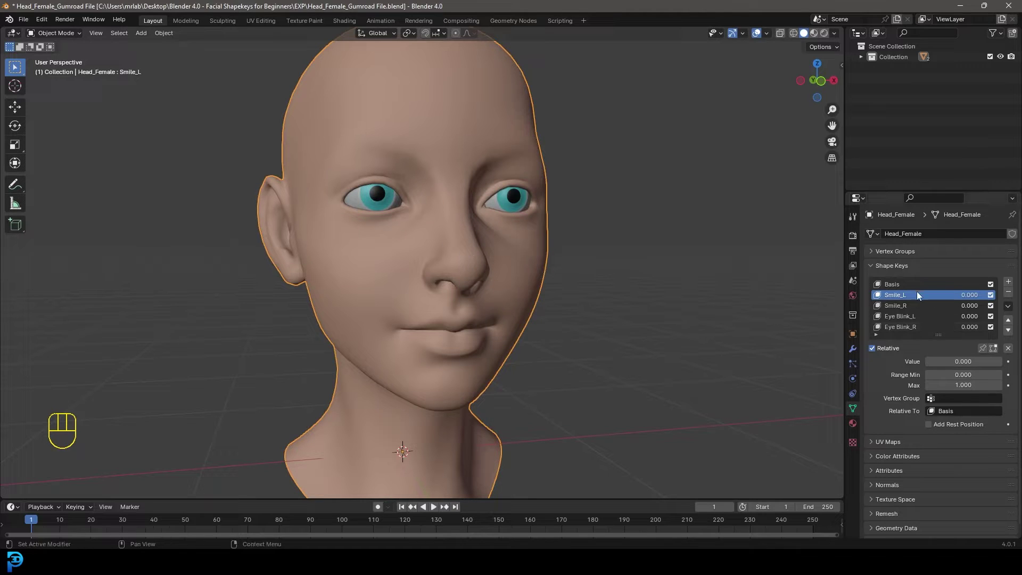
drag(938, 359, 1001, 359)
middle_drag(572, 364, 538, 363)
click(900, 317)
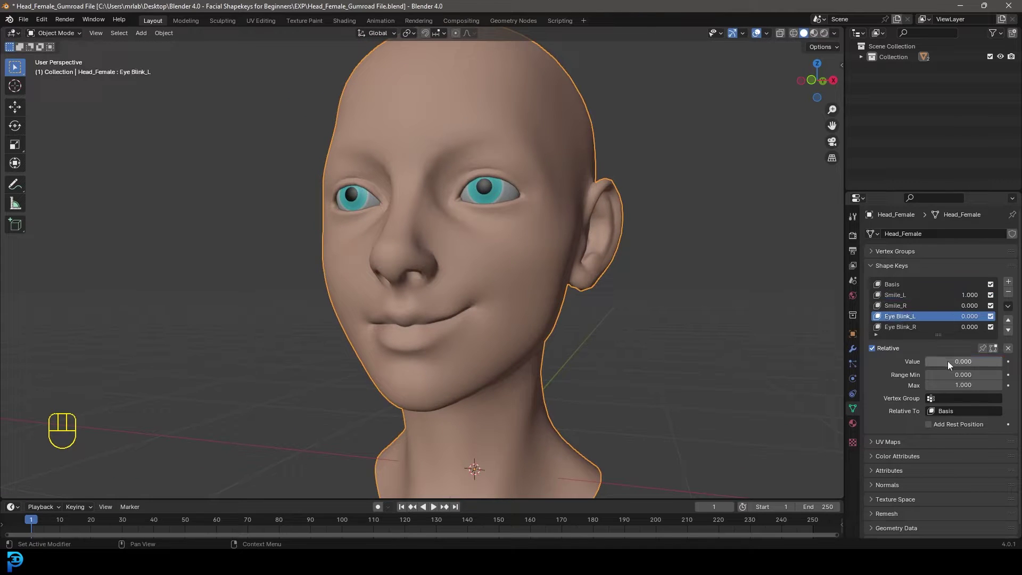
drag(937, 361, 1001, 361)
middle_drag(445, 243, 484, 258)
Step: Set the Smile_R and Eye Blink_R shape keys to 1.000 and check the face from the front
click(917, 306)
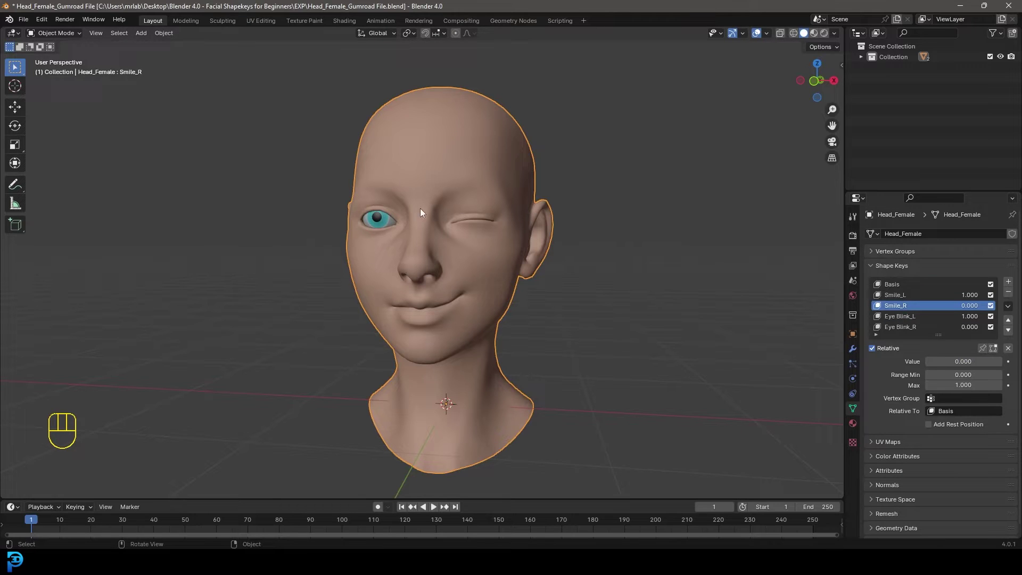
drag(944, 363, 1001, 361)
click(911, 327)
middle_drag(544, 260, 544, 261)
key(KP_1)
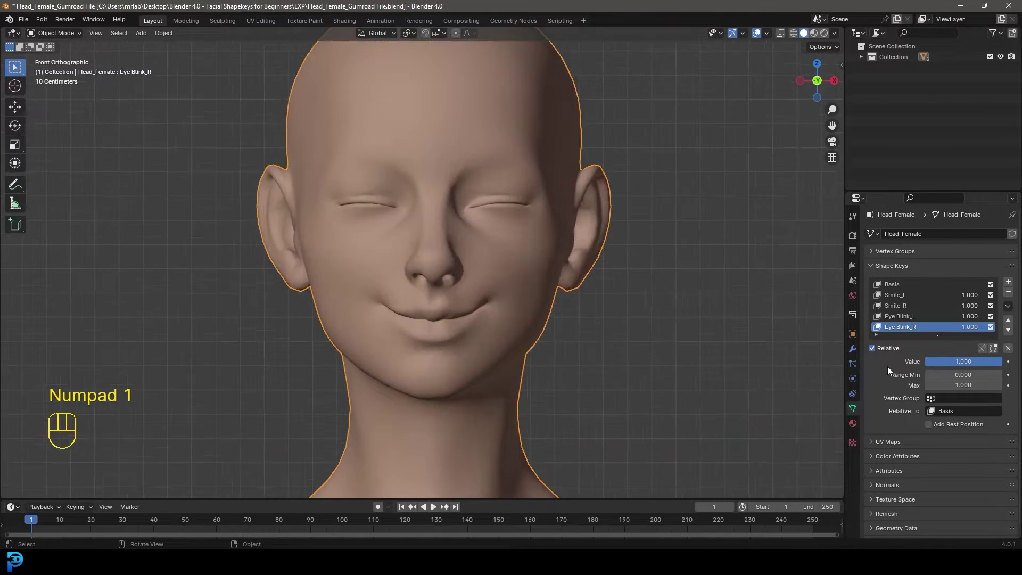
scroll(772, 346, up, 2)
Step: Reset the Smile_L and Eye Blink_L shape keys to 0.000
click(904, 295)
drag(988, 362, 926, 362)
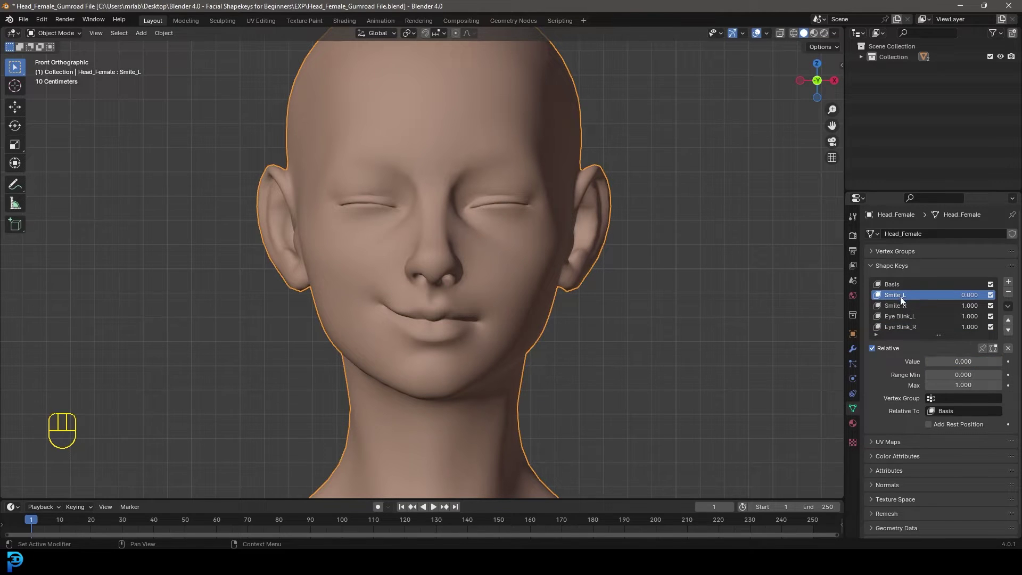
click(905, 316)
drag(959, 361, 925, 361)
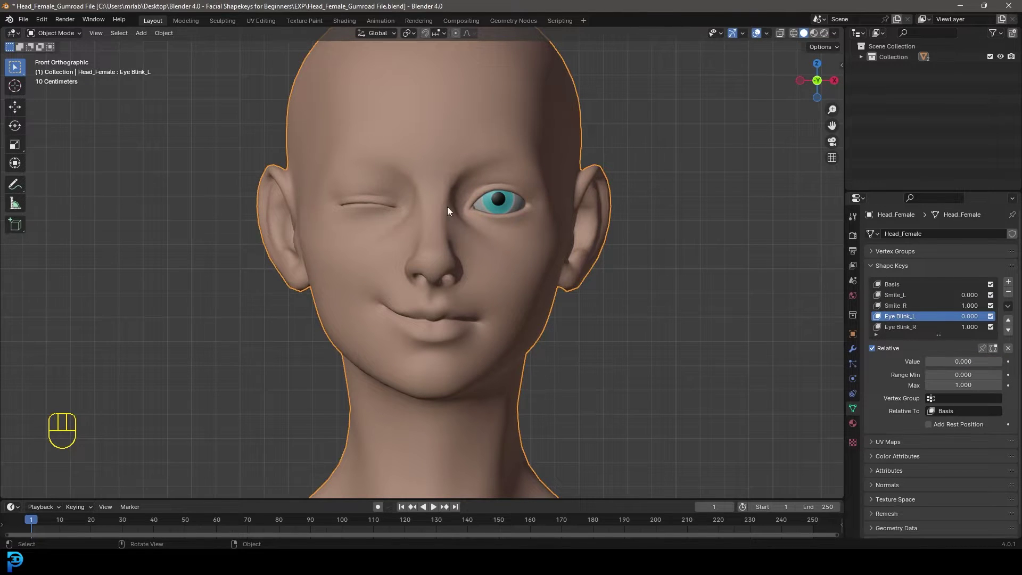
shift+middle_drag(448, 206, 526, 302)
Step: Set the Smile_L shape key back to 1.000 and lower the value of Smile_R
click(903, 295)
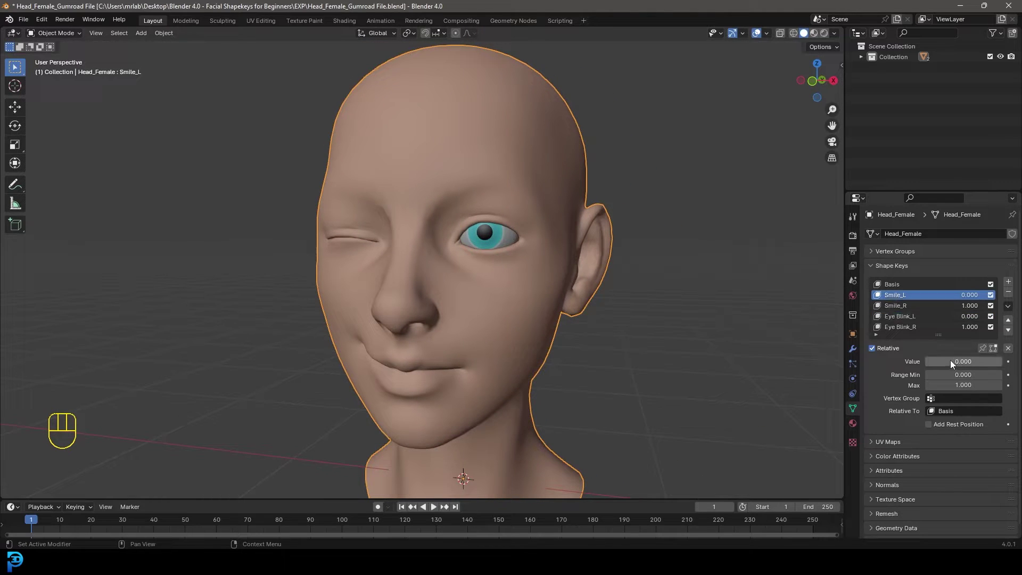
drag(950, 359, 1000, 362)
middle_drag(532, 301, 566, 317)
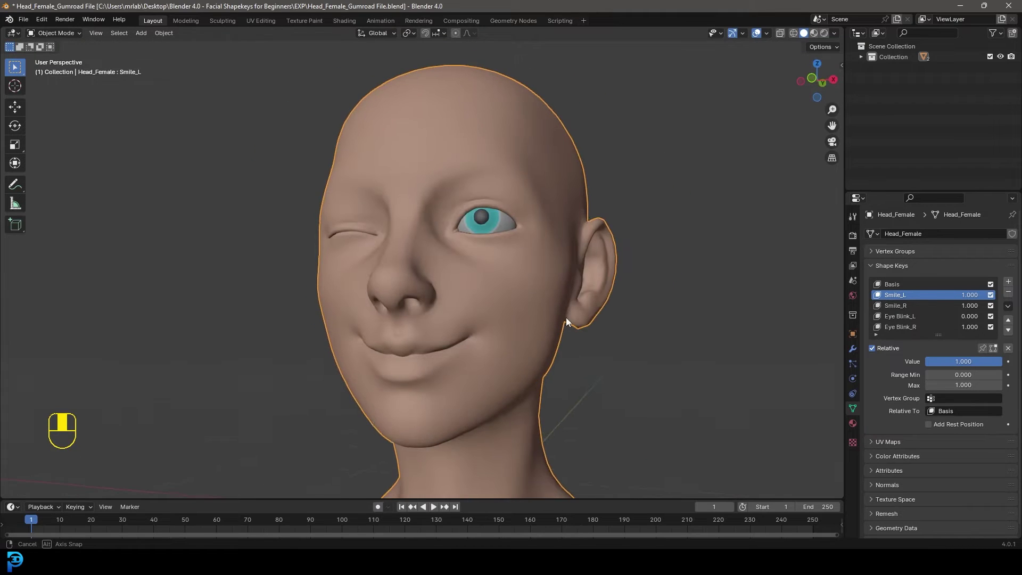
click(905, 306)
drag(961, 361, 937, 362)
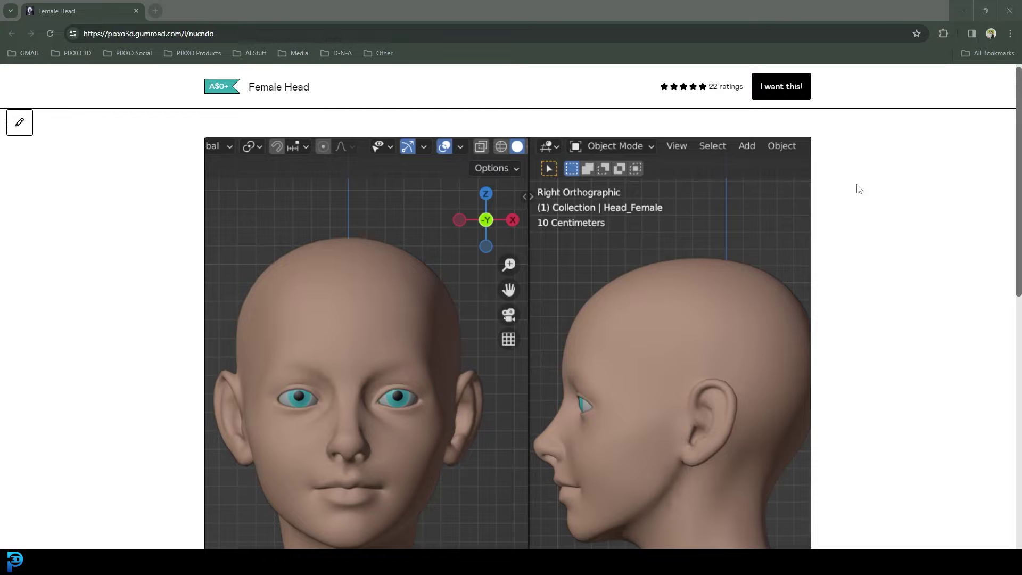
Step: Switch to the browser and review the Female Head product page on Gumroad, including its description and price field
scroll(816, 189, down, 3)
scroll(468, 271, down, 4)
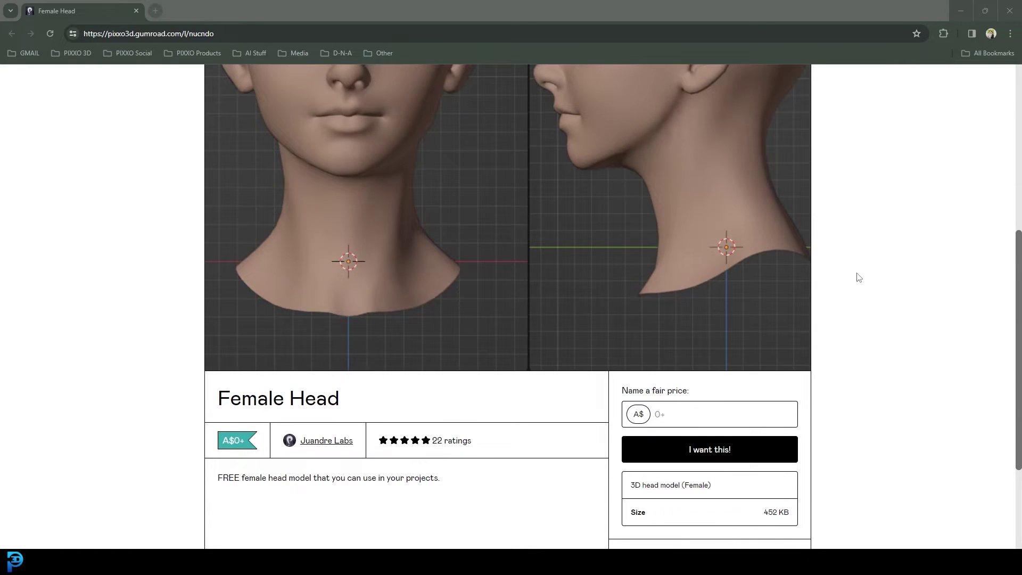
scroll(354, 317, down, 1)
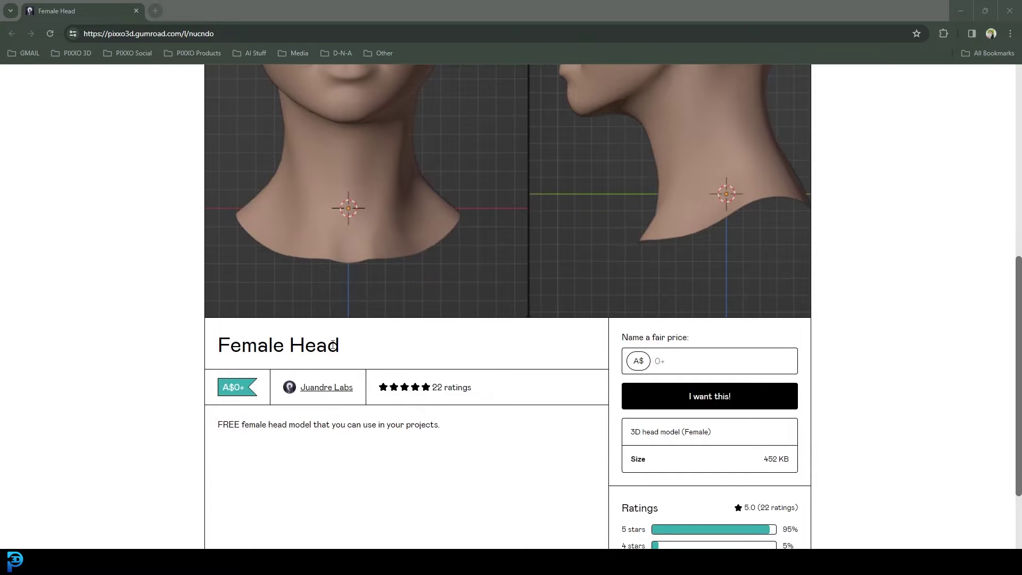
click(690, 362)
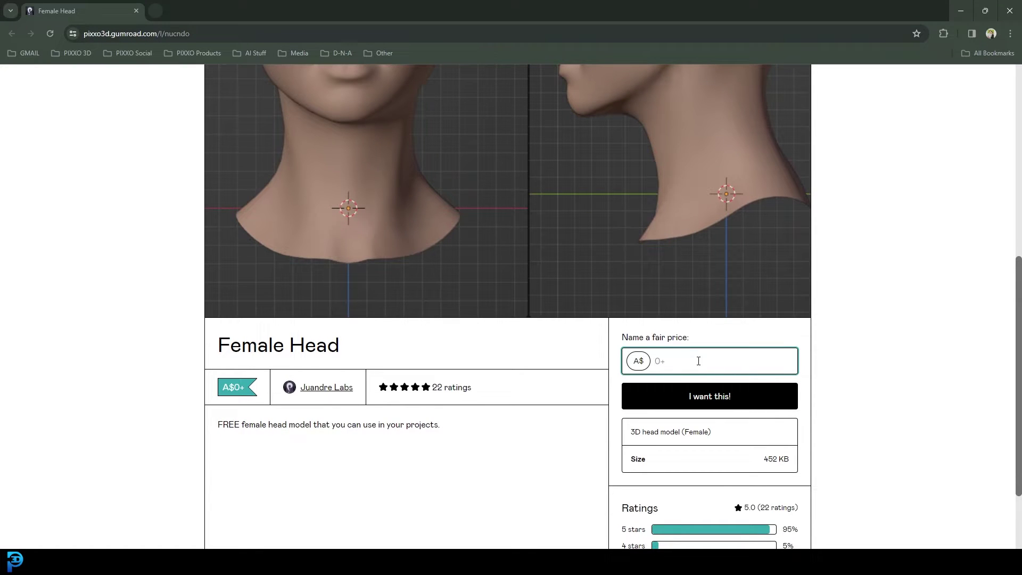
scroll(851, 239, up, 1)
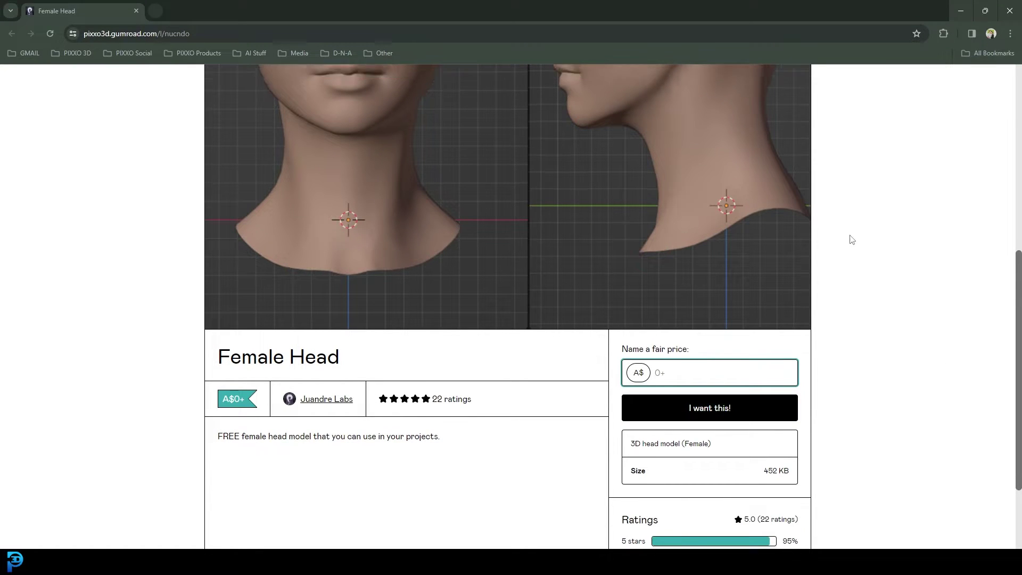
scroll(495, 239, up, 4)
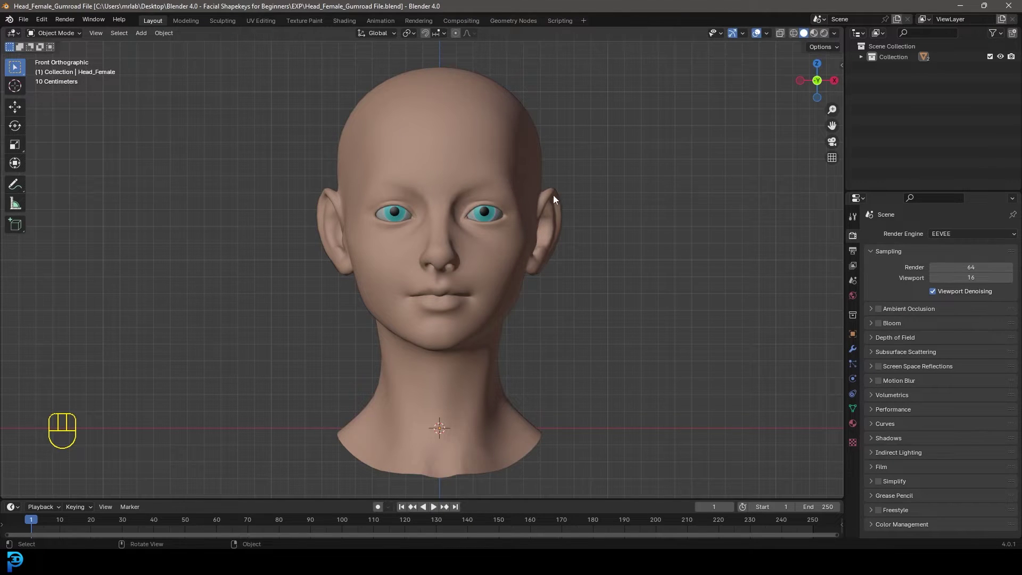
Step: Switch to Blender, enter Edit Mode on the female head, and examine the face's mesh topology from the front
middle_drag(553, 195, 468, 212)
click(496, 175)
key(Tab)
scroll(480, 213, up, 5)
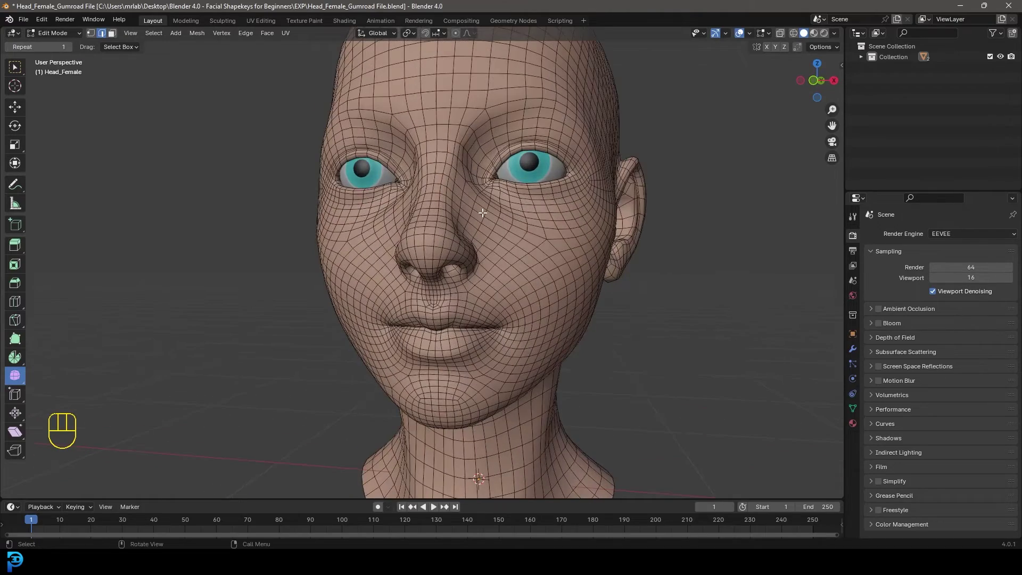
key(KP_1)
scroll(451, 265, down, 5)
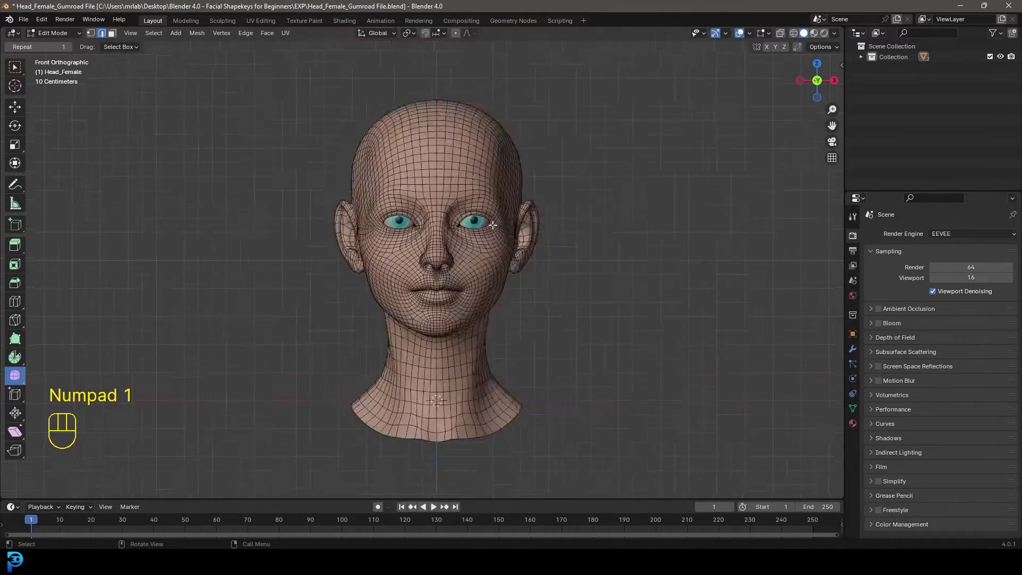
scroll(497, 340, up, 2)
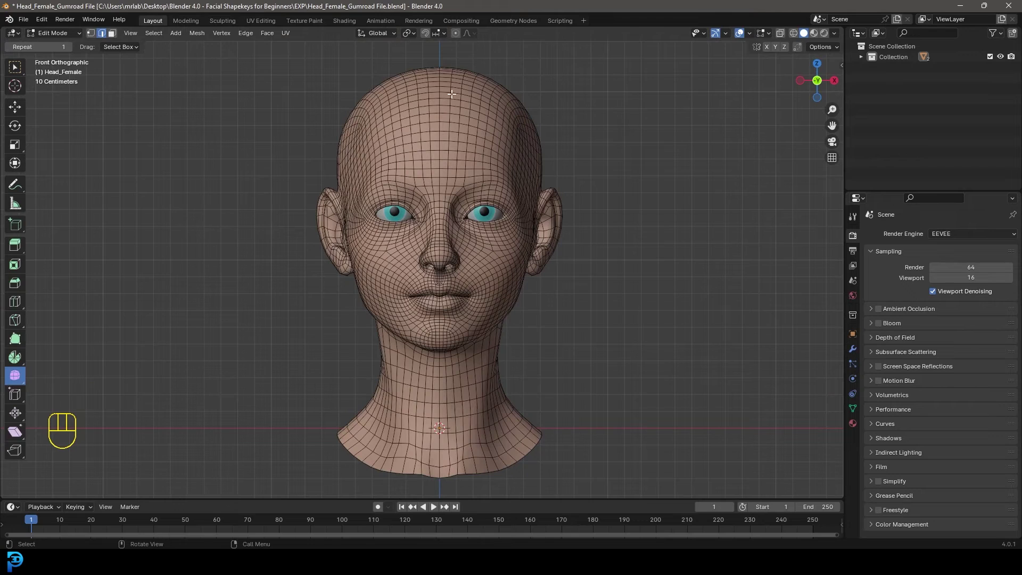
scroll(469, 224, up, 3)
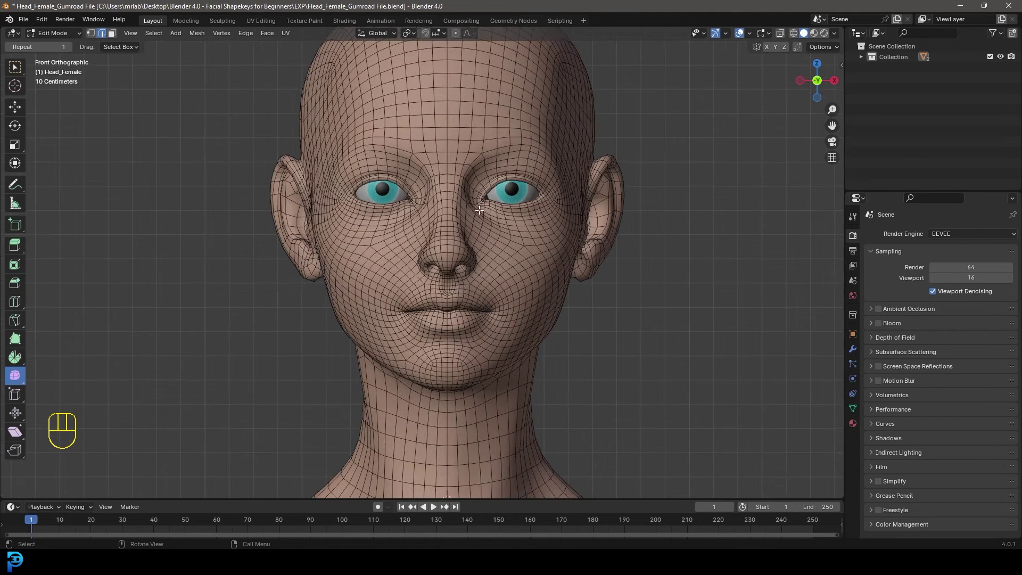
scroll(474, 213, down, 4)
scroll(439, 217, up, 1)
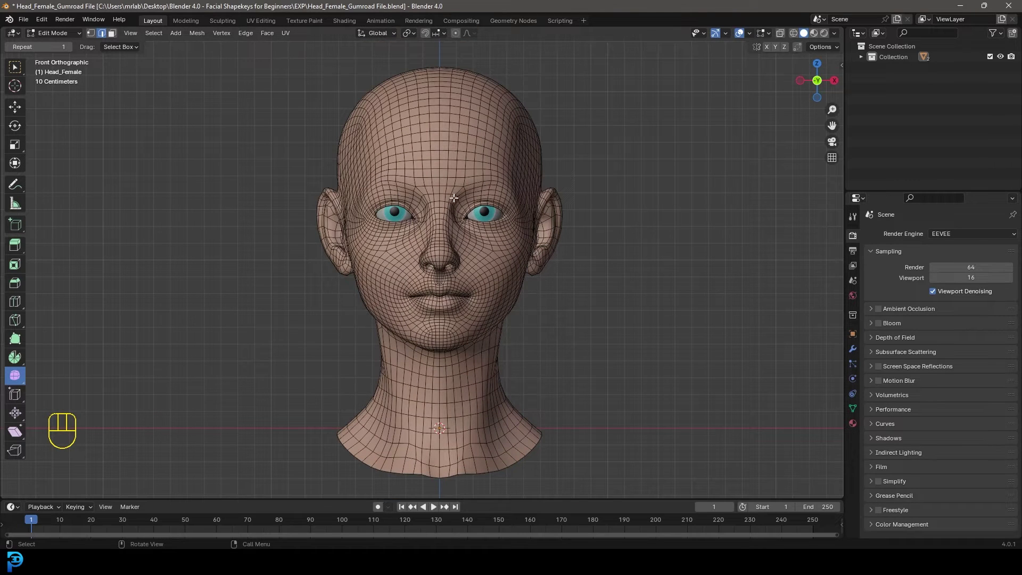
scroll(459, 159, up, 1)
scroll(462, 173, up, 1)
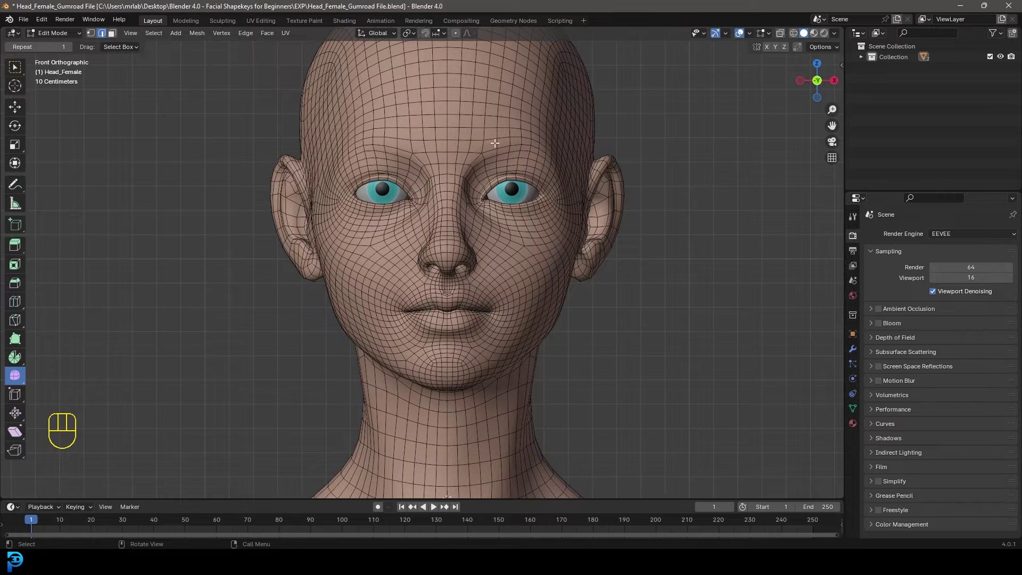
Step: Show the head's mesh data properties and return to Object Mode
click(852, 408)
scroll(452, 240, down, 2)
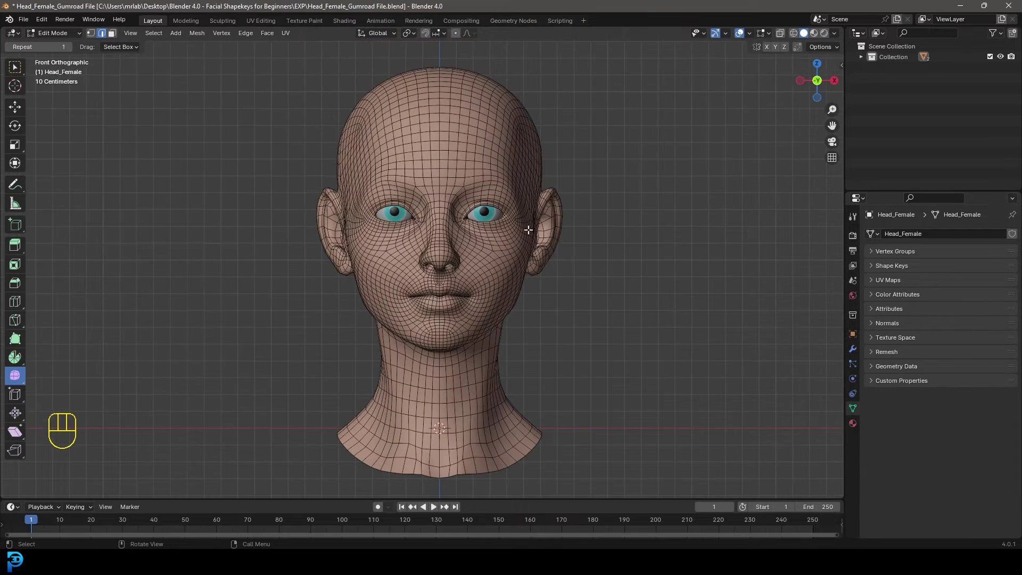
click(53, 34)
click(59, 45)
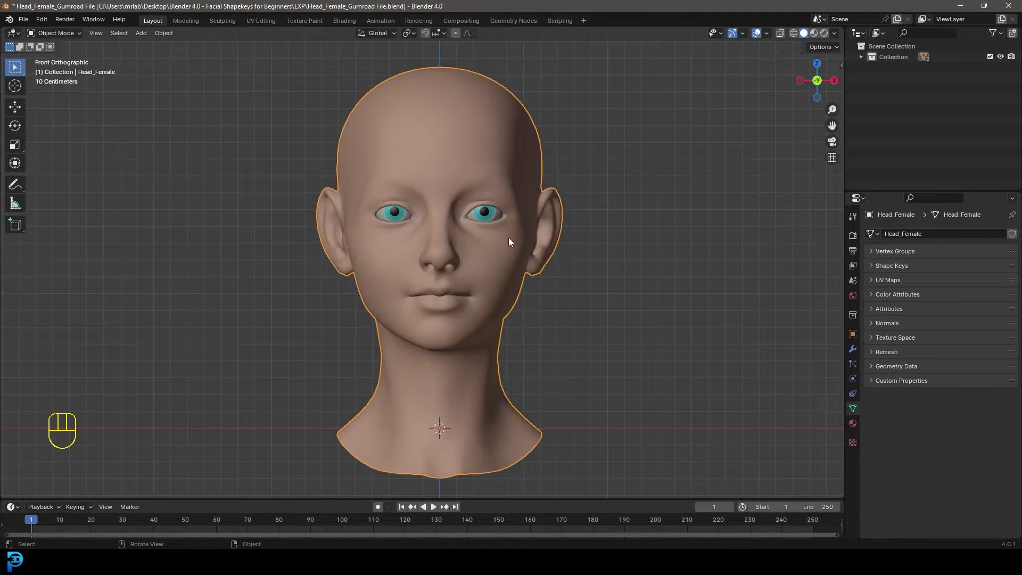
scroll(460, 231, up, 2)
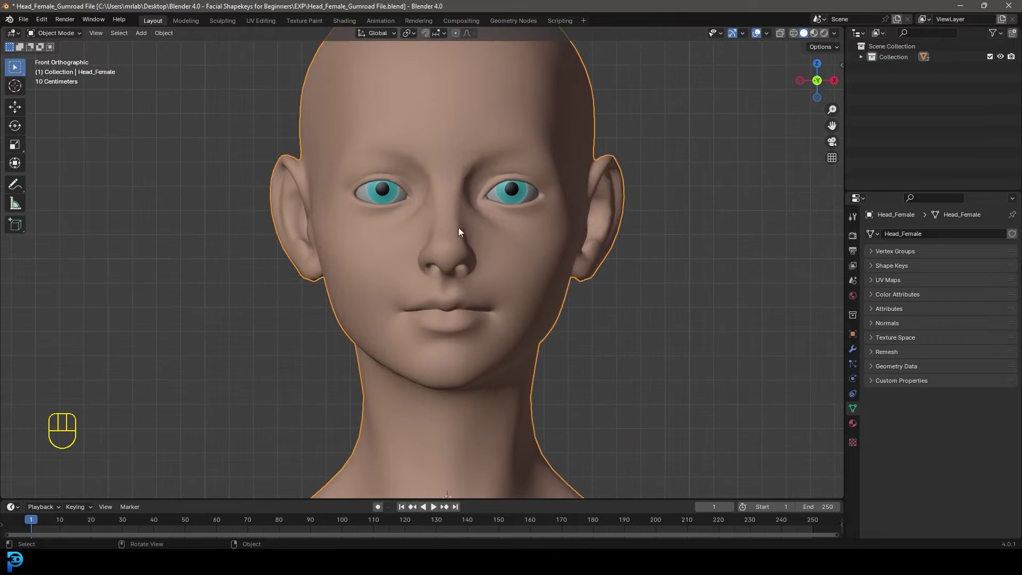
Step: Expand the head's shape key settings and add a first shape key to store the neutral face
click(874, 265)
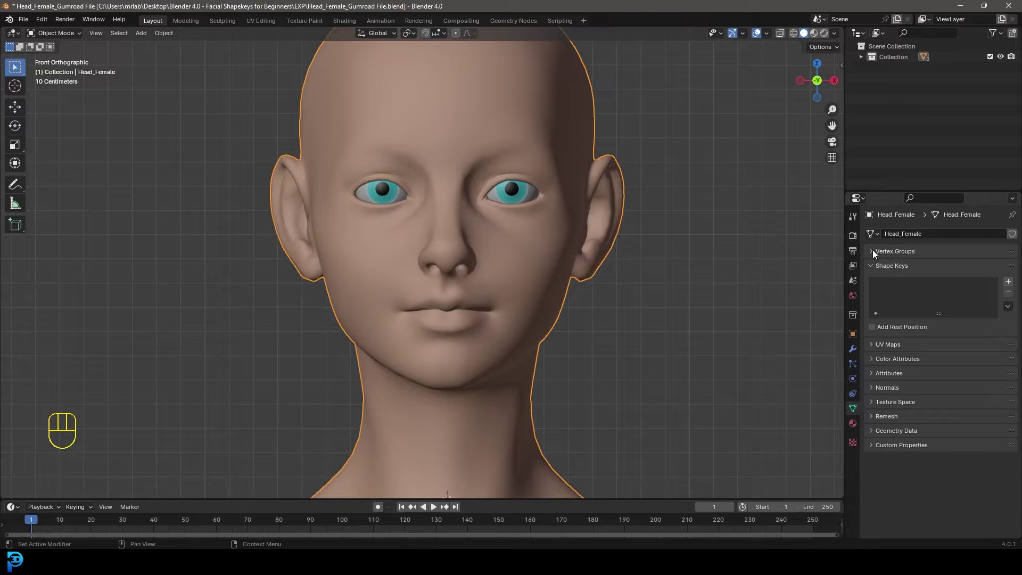
click(873, 252)
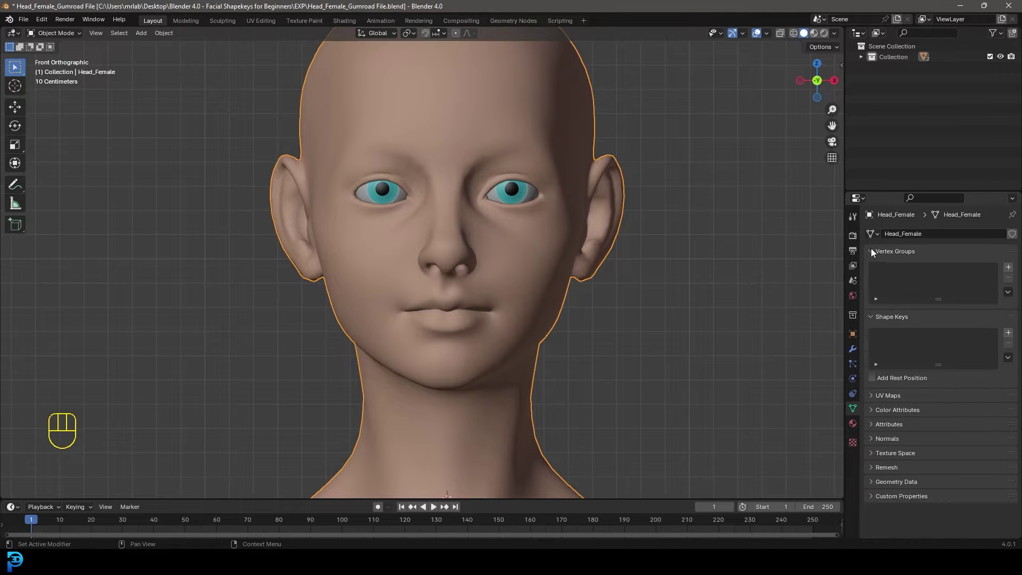
click(871, 252)
scroll(461, 235, down, 3)
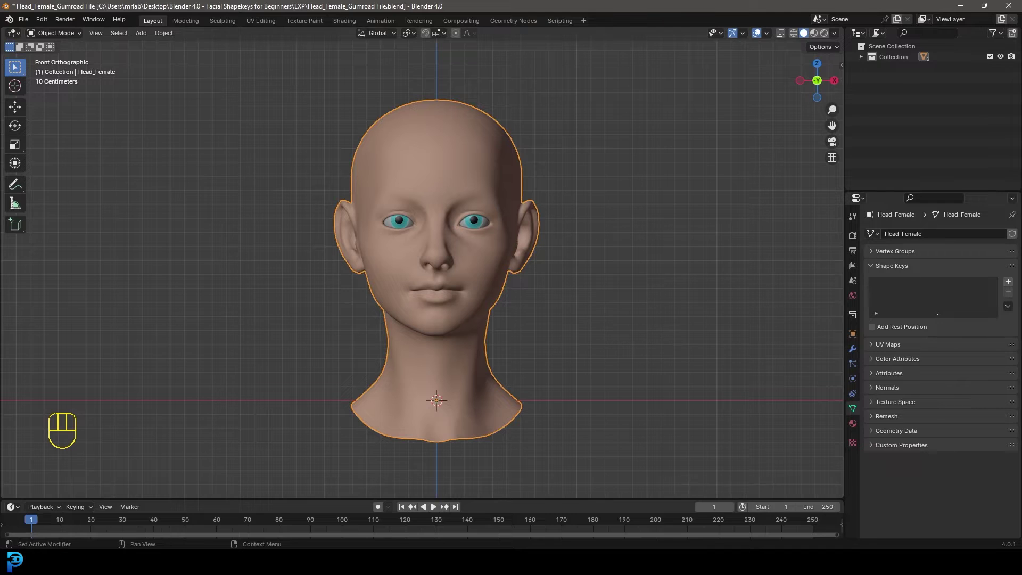
middle_drag(671, 246, 630, 249)
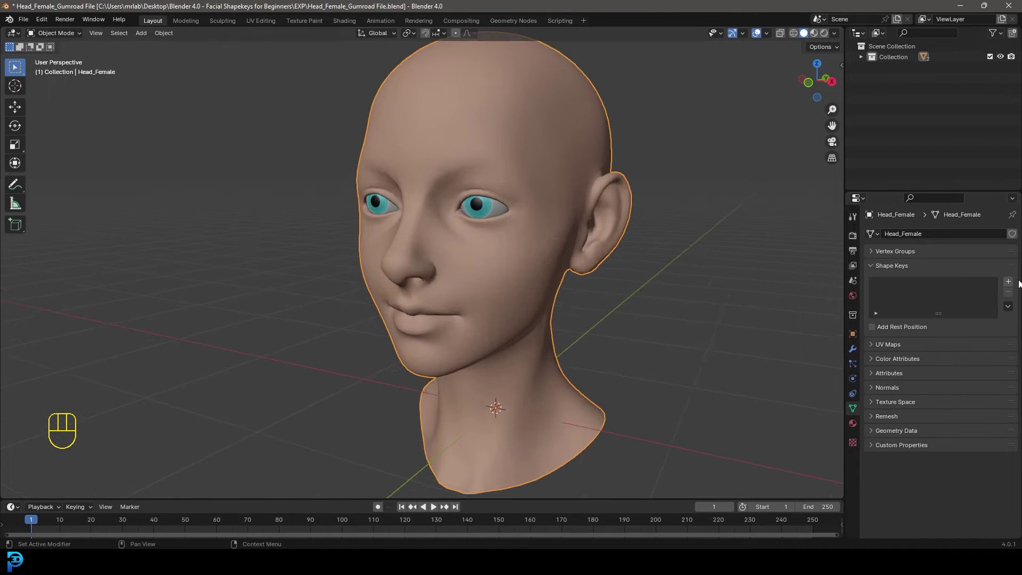
click(1008, 283)
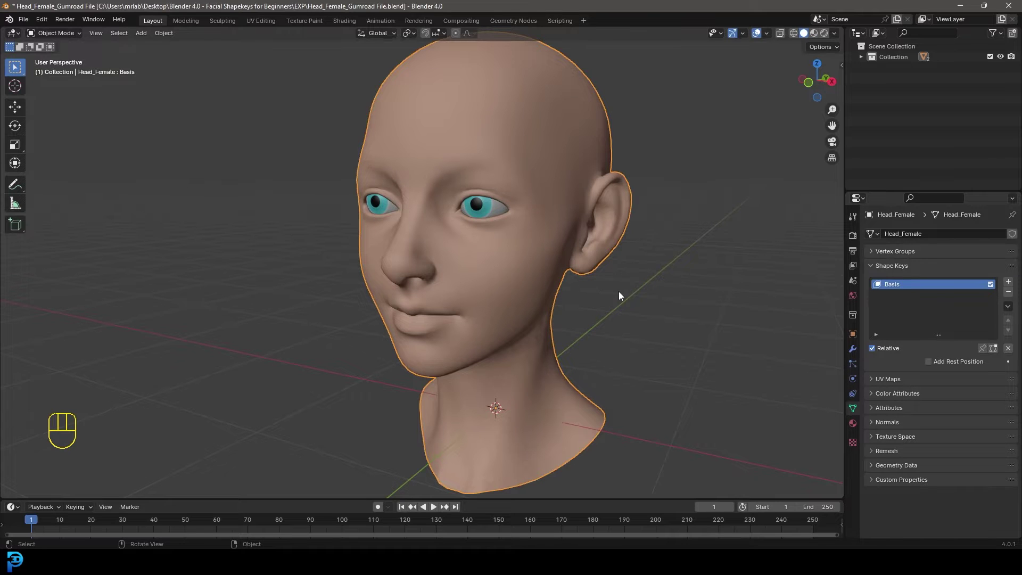
Step: Add a second shape key to the head, make the Basis key active again, and inspect the neutral face
middle_drag(618, 292, 409, 300)
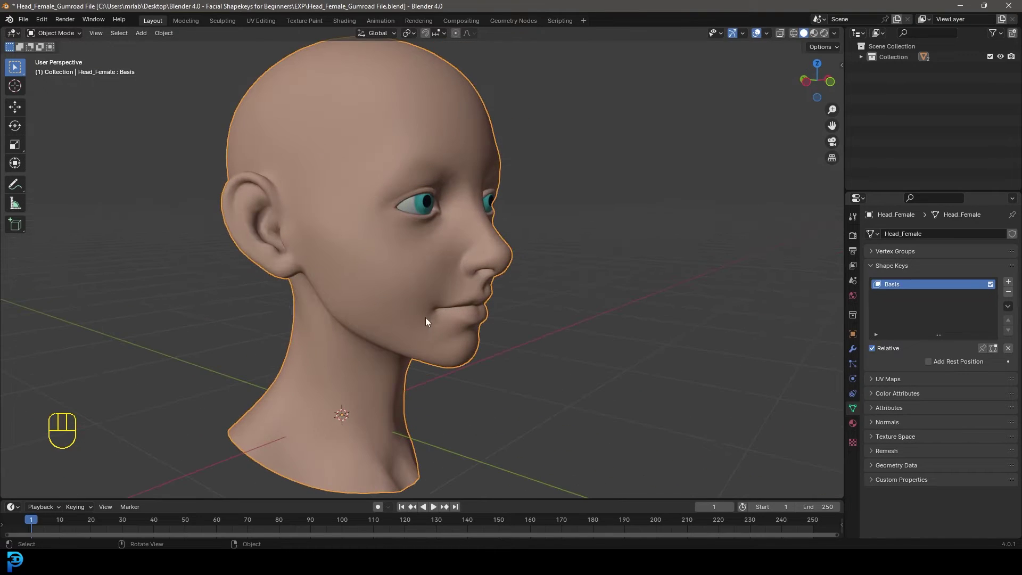
middle_drag(439, 261, 456, 273)
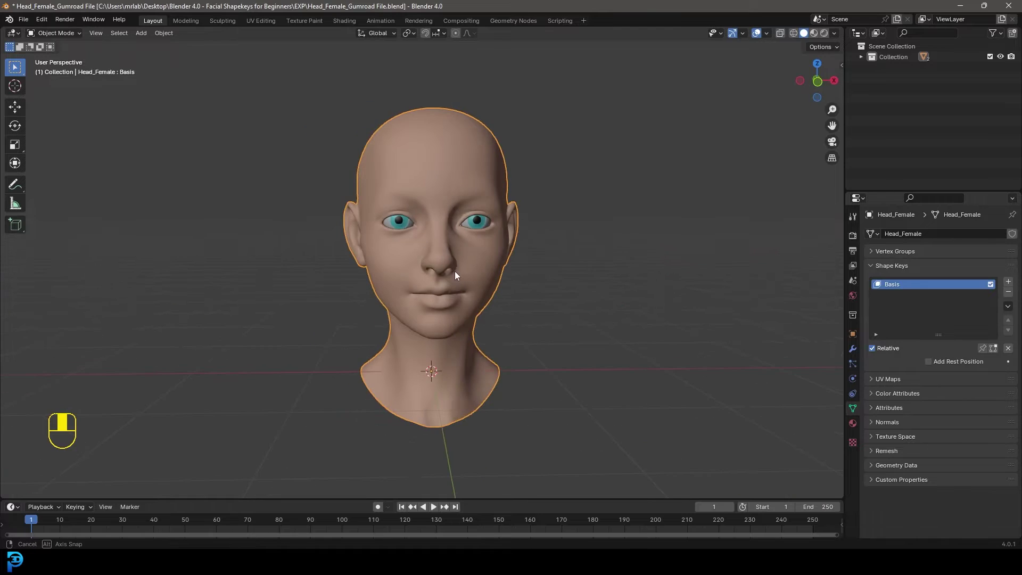
click(1008, 282)
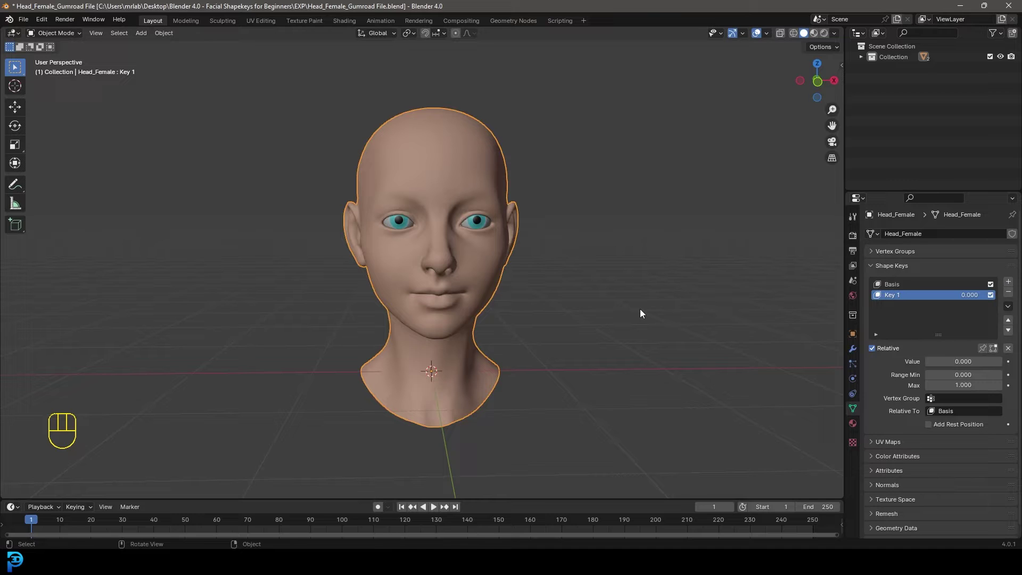
click(892, 284)
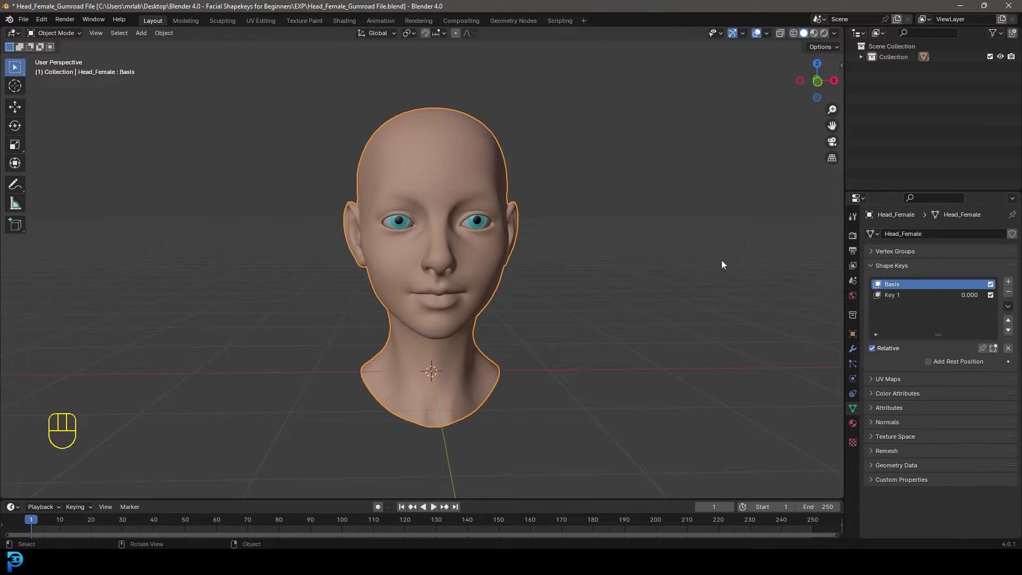
middle_drag(721, 260, 568, 154)
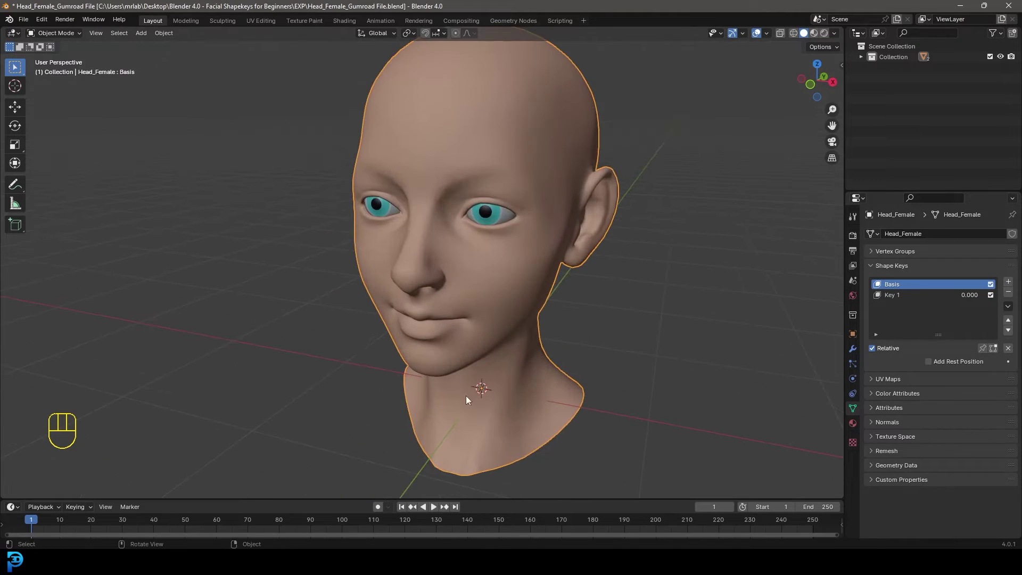
scroll(466, 399, down, 3)
middle_drag(412, 315, 448, 298)
scroll(448, 298, up, 4)
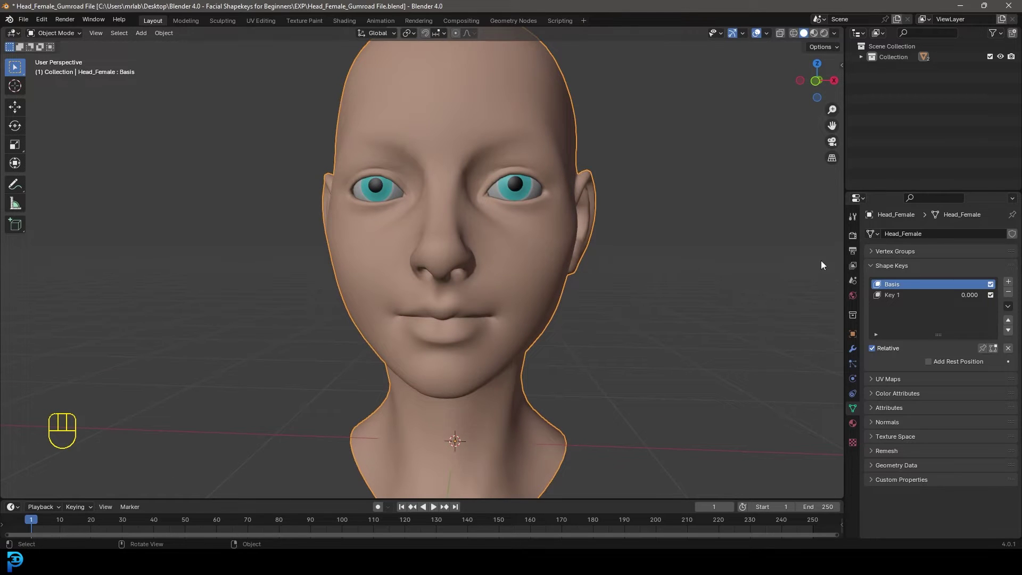
Step: Make Key 1 active, enable proportional editing, and pull the character's left mouth corner upward in Edit Mode
click(898, 296)
scroll(484, 192, down, 3)
middle_drag(484, 193, 510, 314)
scroll(467, 327, up, 4)
key(Tab)
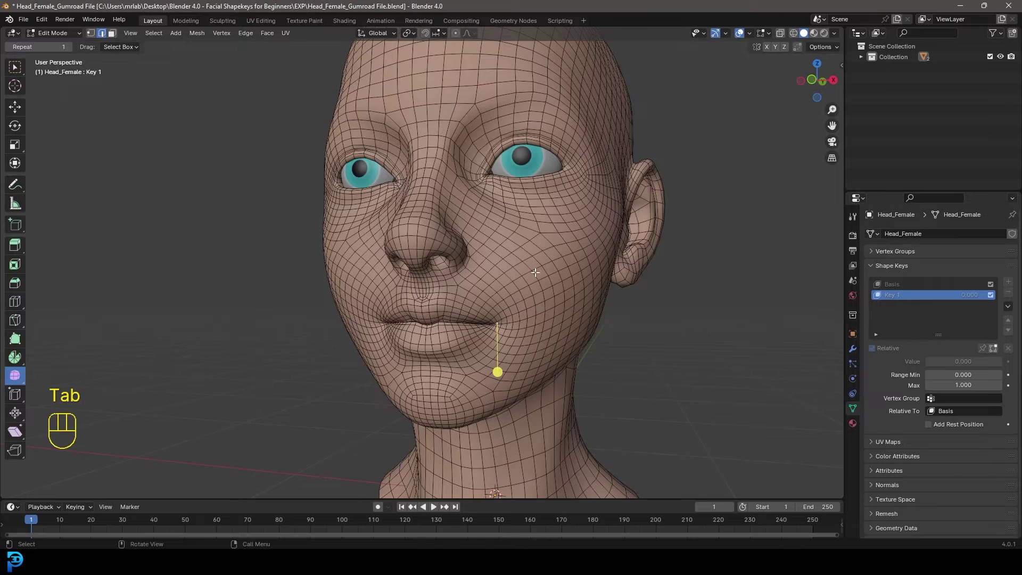
click(456, 33)
key(g)
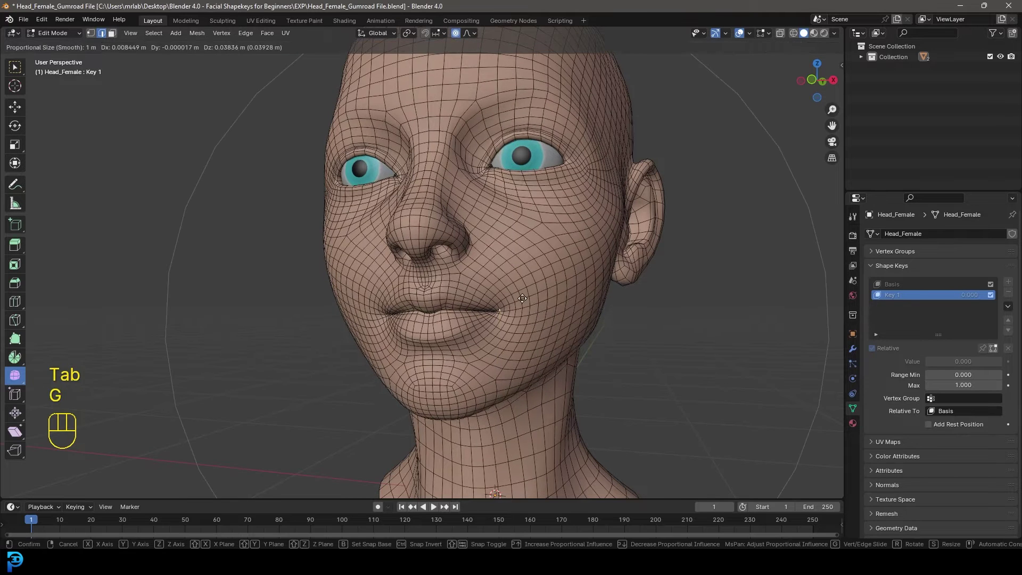
click(549, 280)
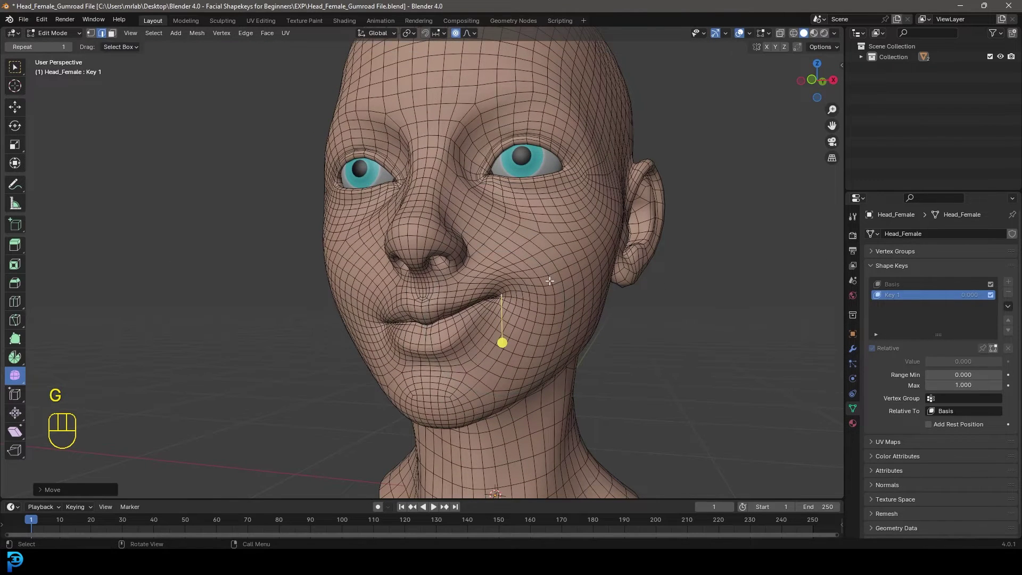
key(Tab)
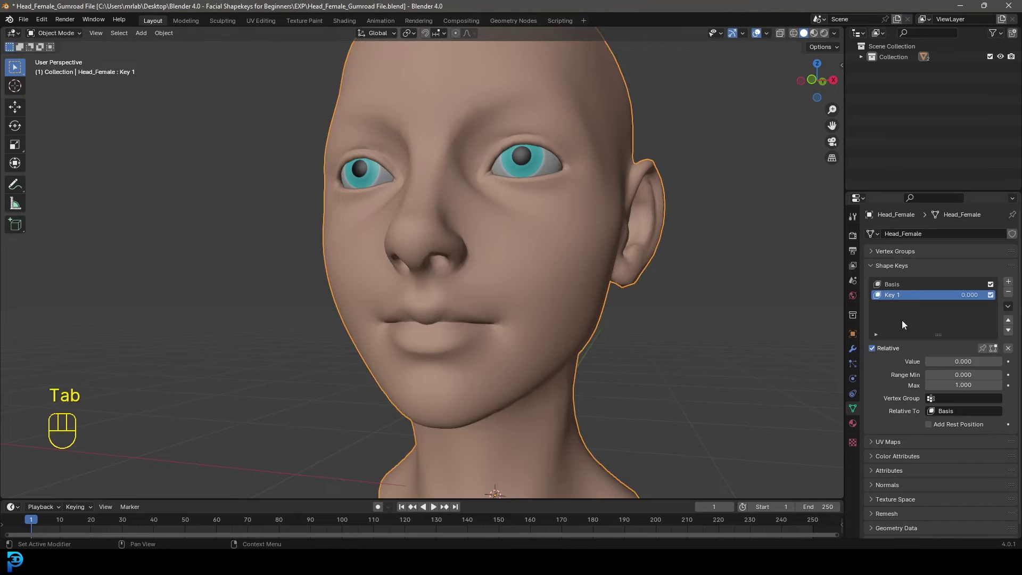
Step: Compare the neutral Basis with Key 1 and set Key 1's value to 1.000 to inspect the raised mouth corner
click(896, 283)
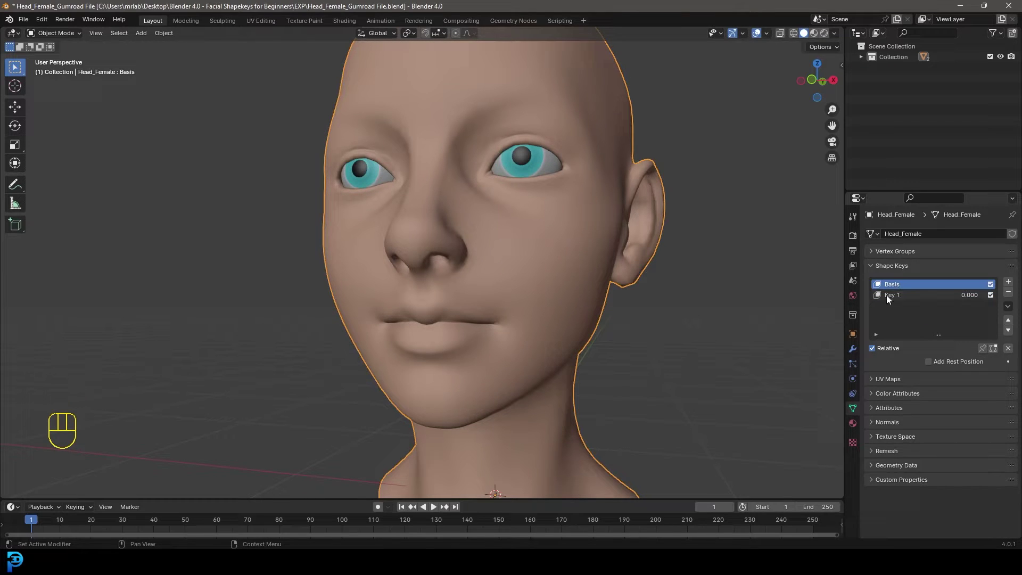
click(889, 295)
drag(946, 362, 990, 362)
click(899, 284)
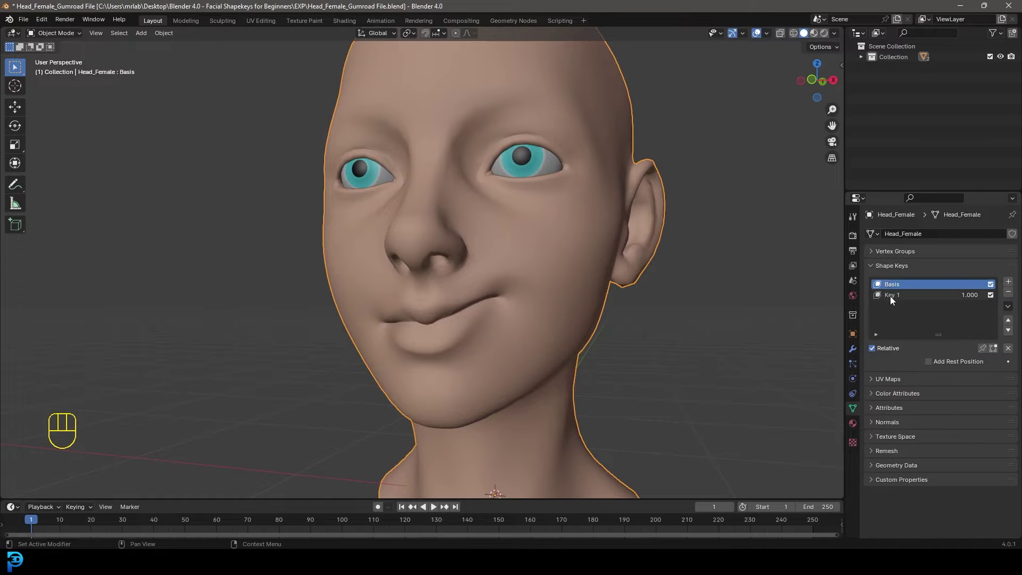
click(890, 296)
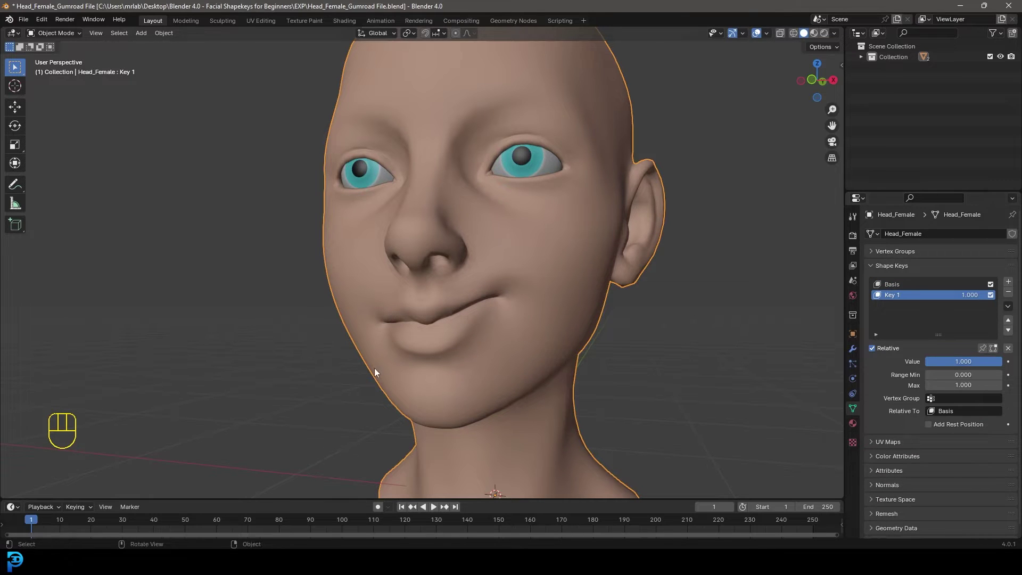
middle_drag(376, 368, 508, 346)
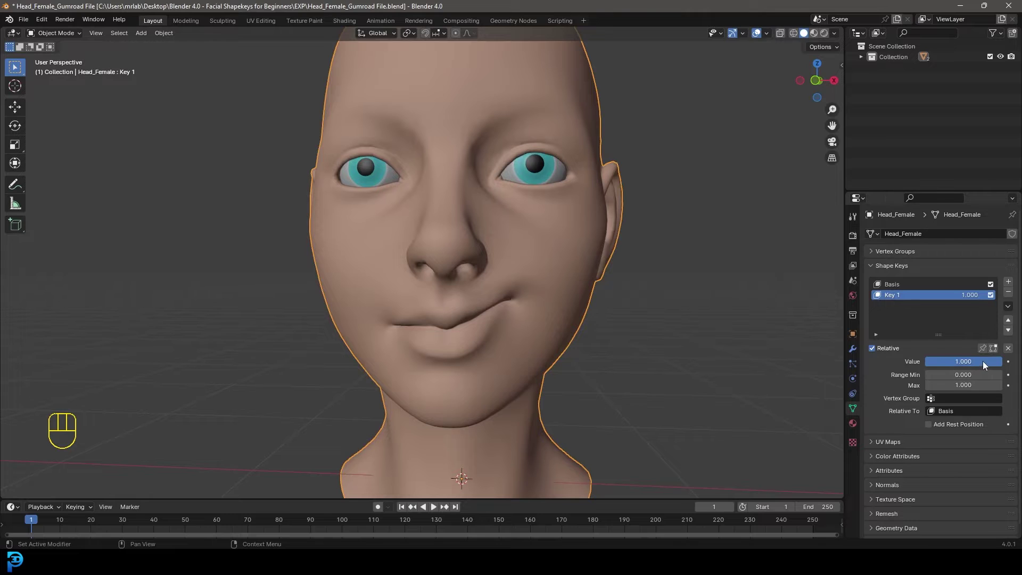
mouse_move(983, 361)
mouse_down()
mouse_move(928, 361)
mouse_move(985, 361)
mouse_up()
Step: Add another shape key, pull the character's right upper eyelid down with proportional editing, and test its value in Object Mode
click(1008, 282)
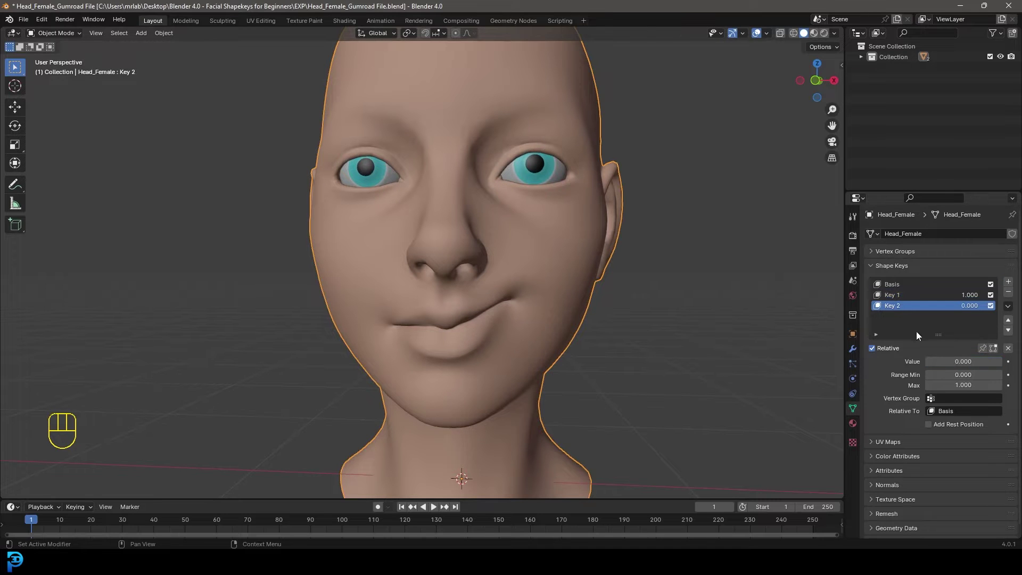
key(Tab)
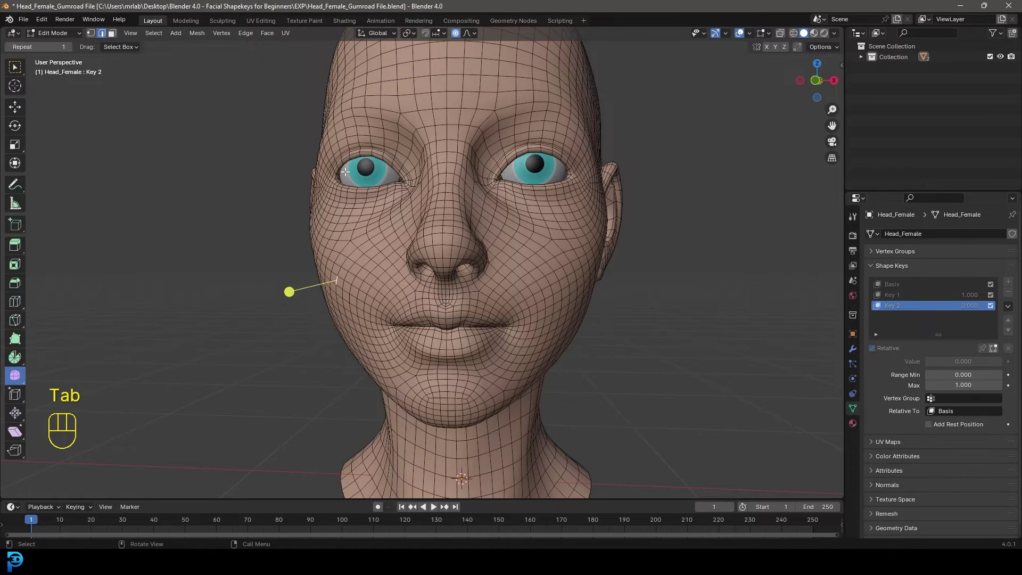
click(363, 155)
key(g)
click(376, 200)
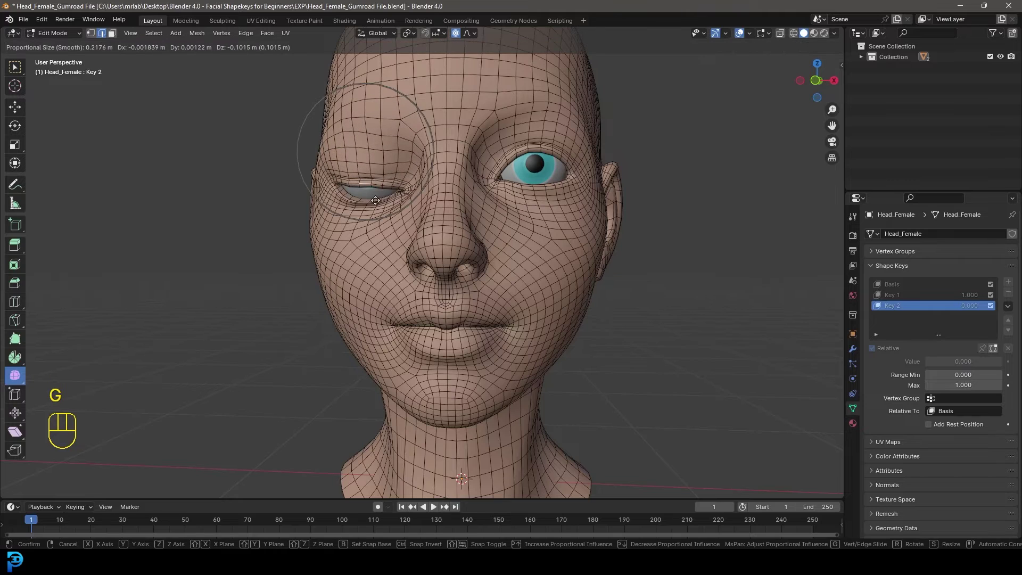
key(Tab)
drag(955, 357, 929, 361)
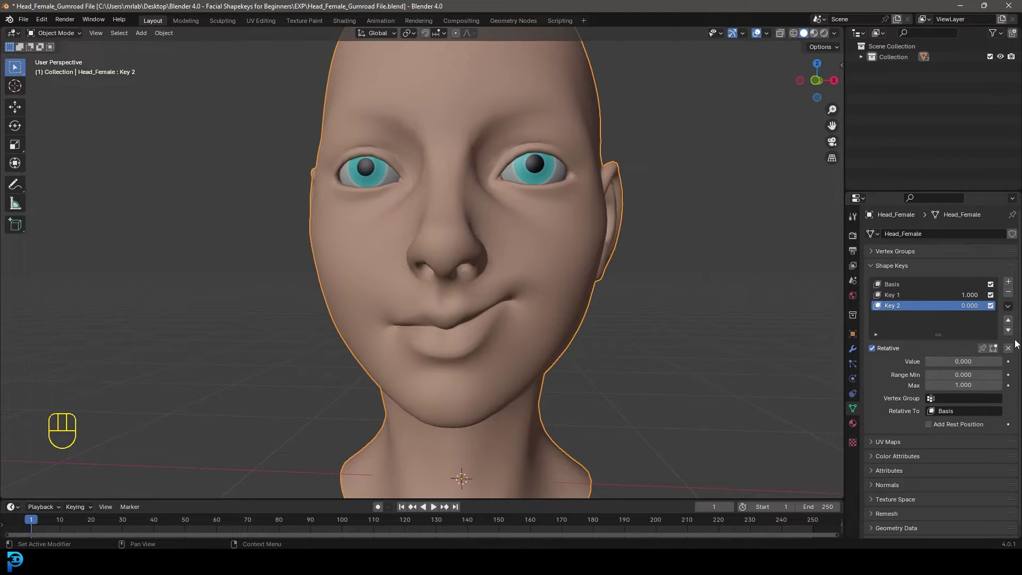
Step: Delete both test shape keys, leaving only Basis
click(1006, 293)
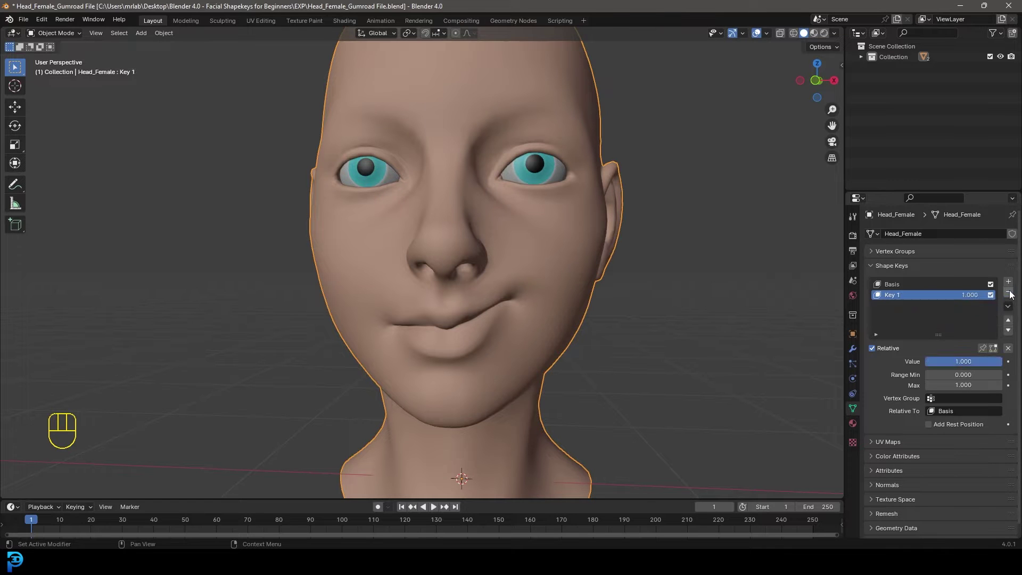
click(1006, 293)
scroll(463, 256, down, 2)
middle_drag(463, 257, 456, 274)
scroll(455, 273, up, 4)
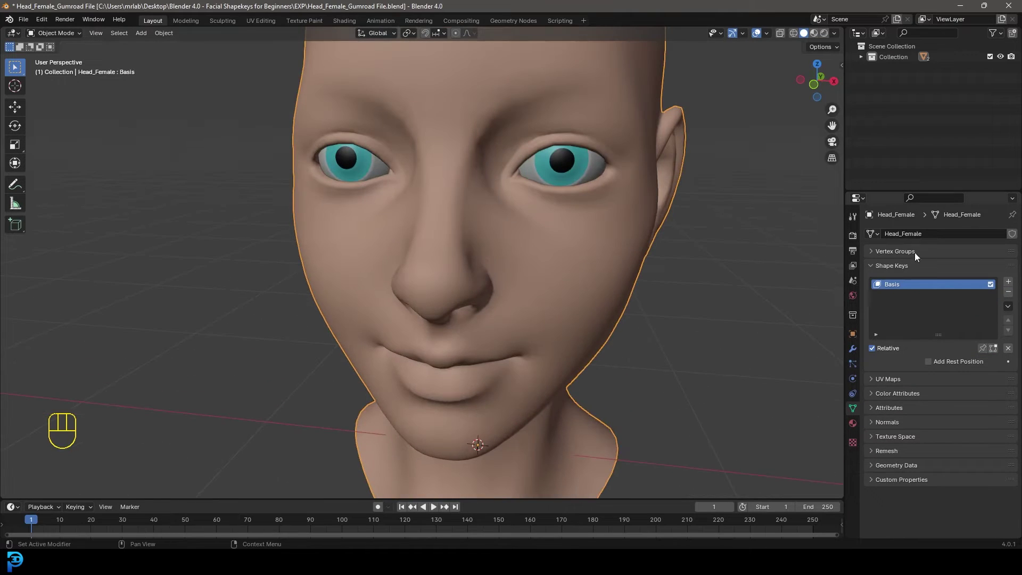
Step: Add a new shape key above the Basis shape and examine the mouth's mesh from the front
click(1008, 283)
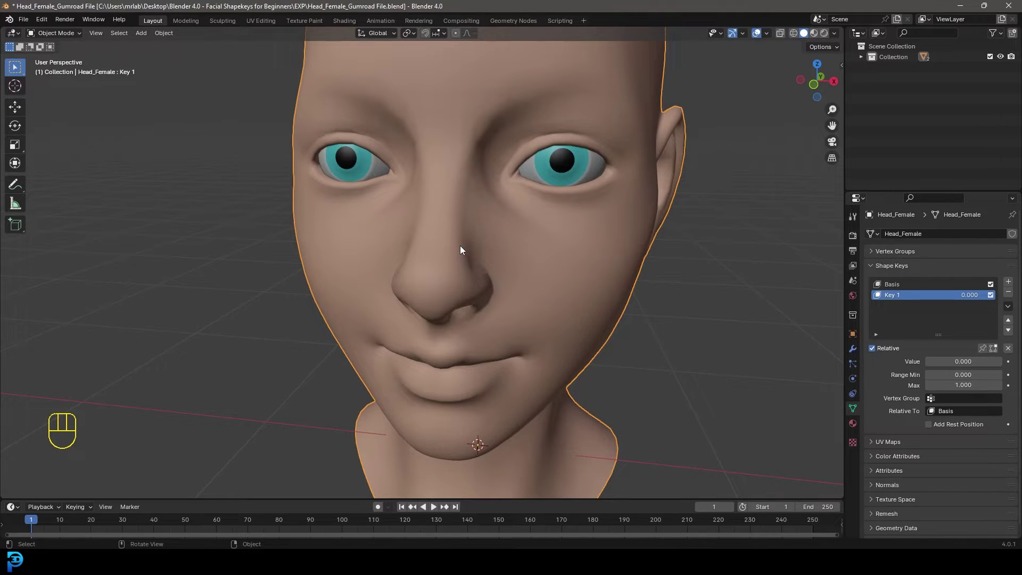
key(KP_1)
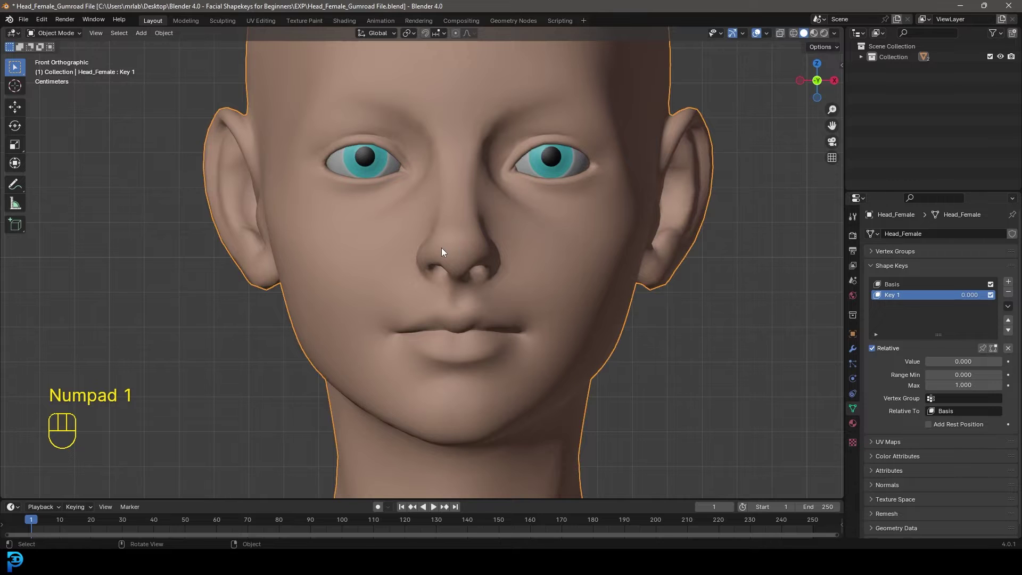
scroll(530, 337, down, 1)
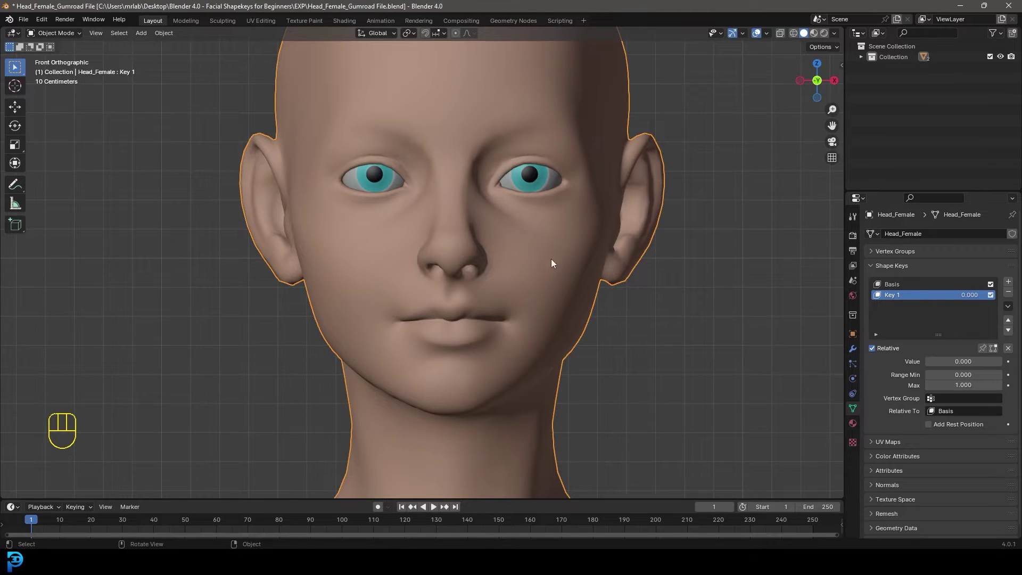
scroll(532, 266, up, 1)
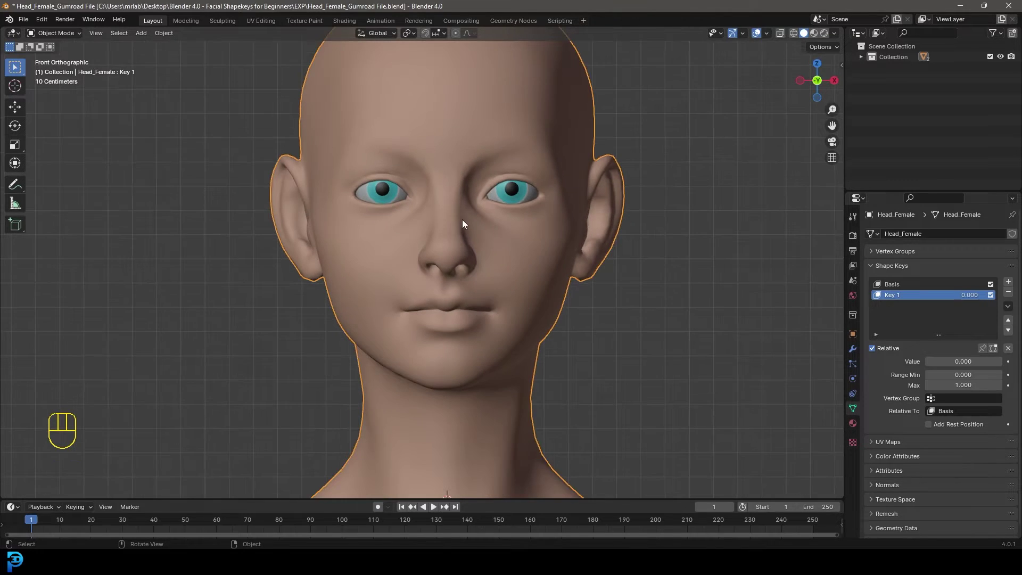
key(Tab)
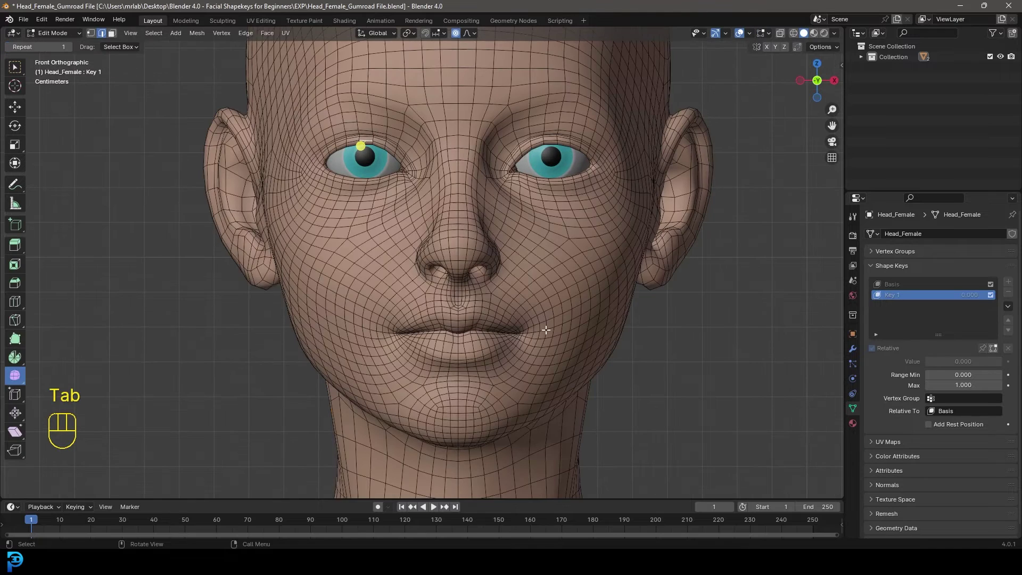
shift+middle_drag(543, 336, 515, 313)
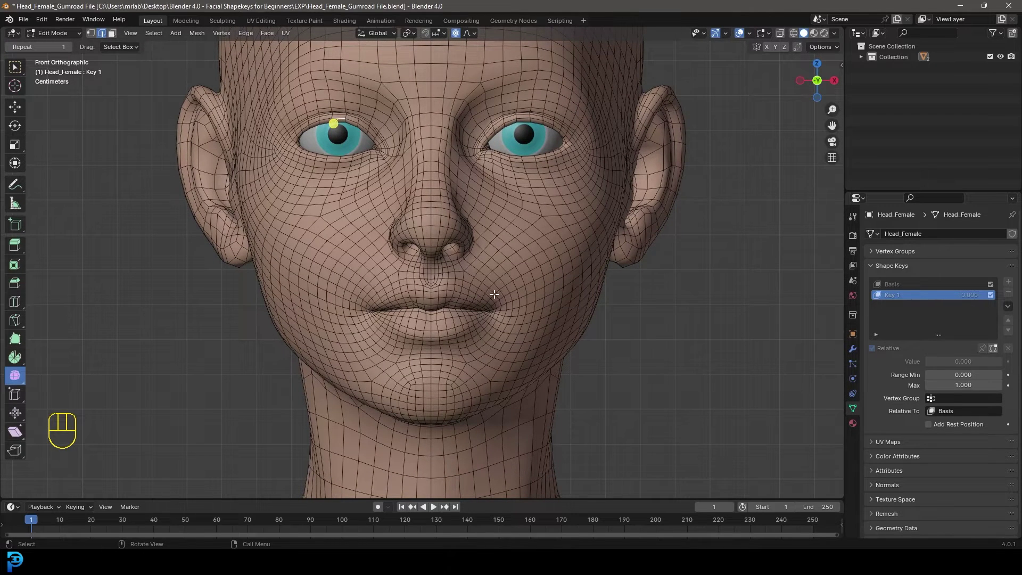
key(Tab)
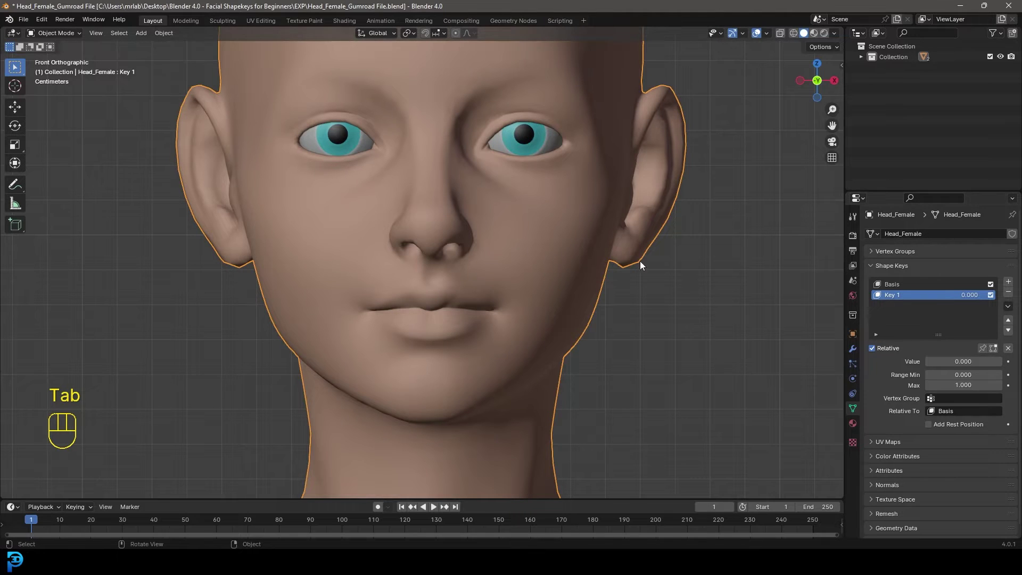
Step: Rename the new shape key to Smile_L
double_click(893, 296)
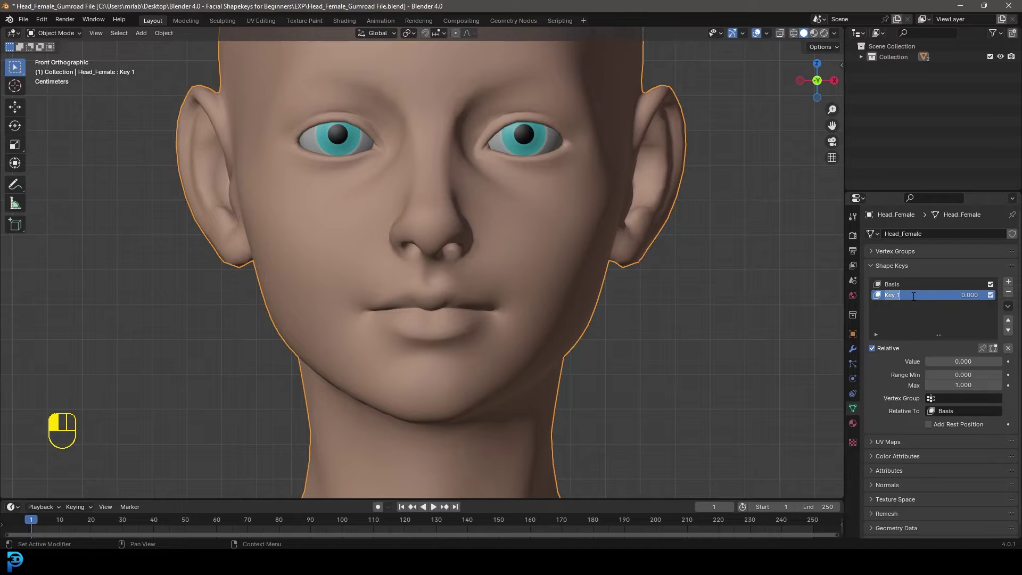
text(SMile)
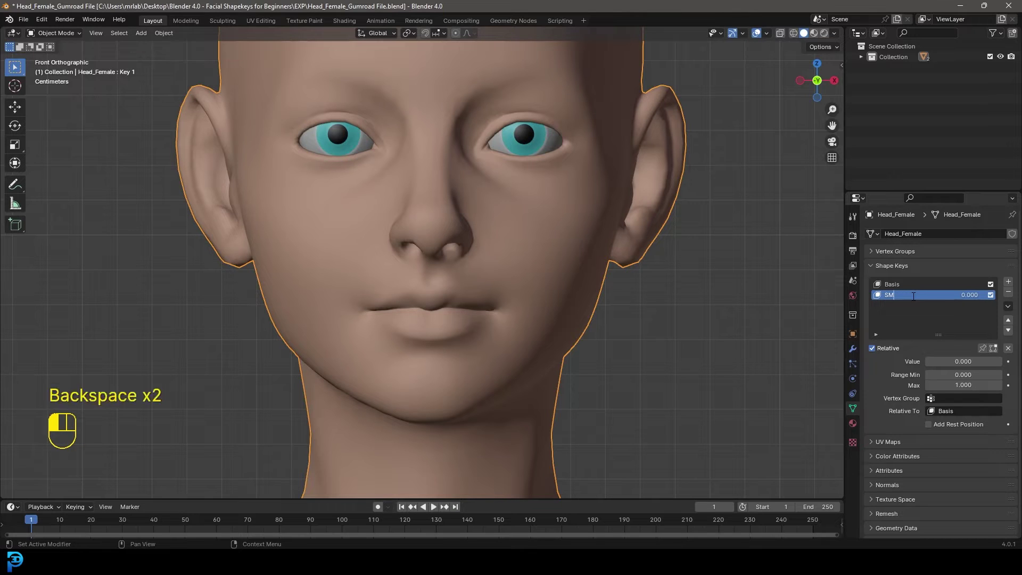
key(BackSpace)
key(BackSpace)
text(Smile_L)
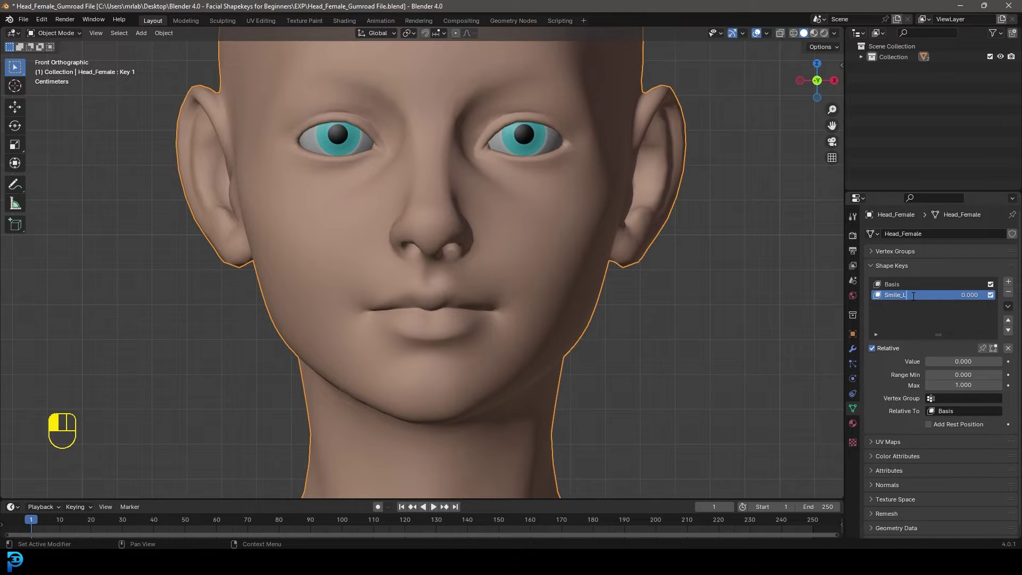
click(913, 296)
Step: Enter Edit Mode on the Smile_L shape key, inspect the head from behind, and return to a front view of the mouth
scroll(474, 311, up, 3)
key(Tab)
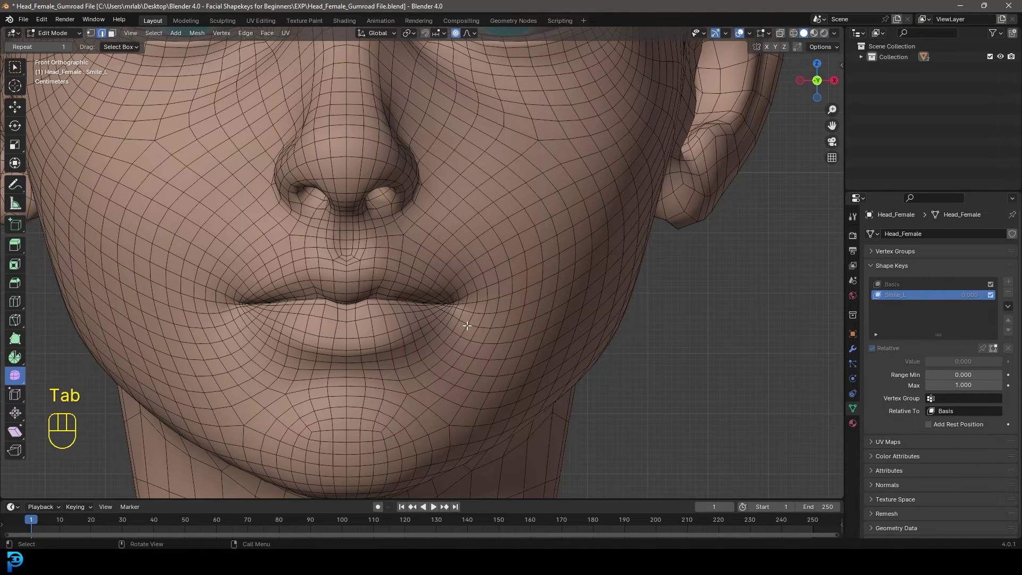
scroll(467, 325, down, 6)
middle_drag(609, 228, 365, 255)
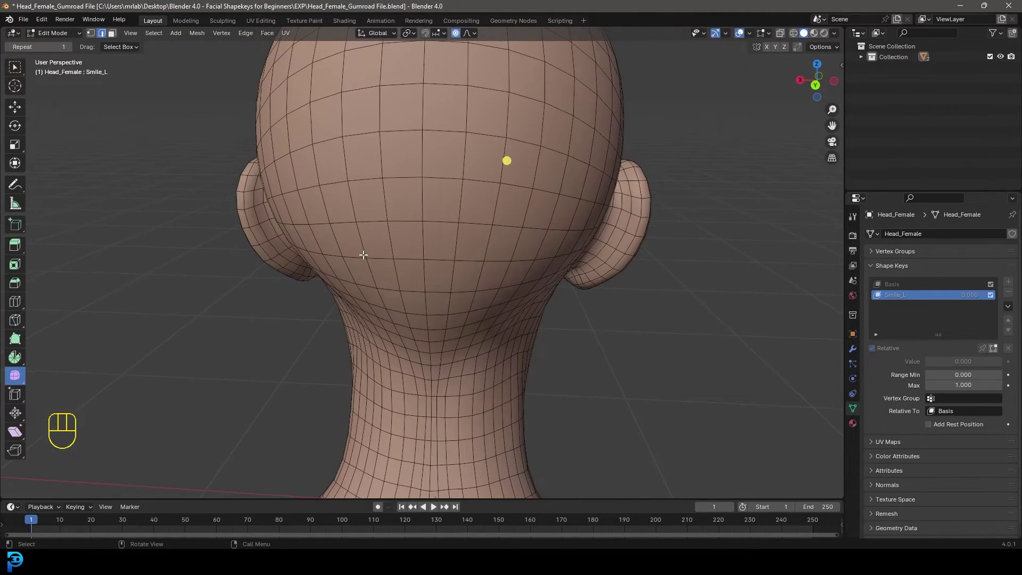
key(KP_1)
scroll(550, 290, up, 5)
key(s)
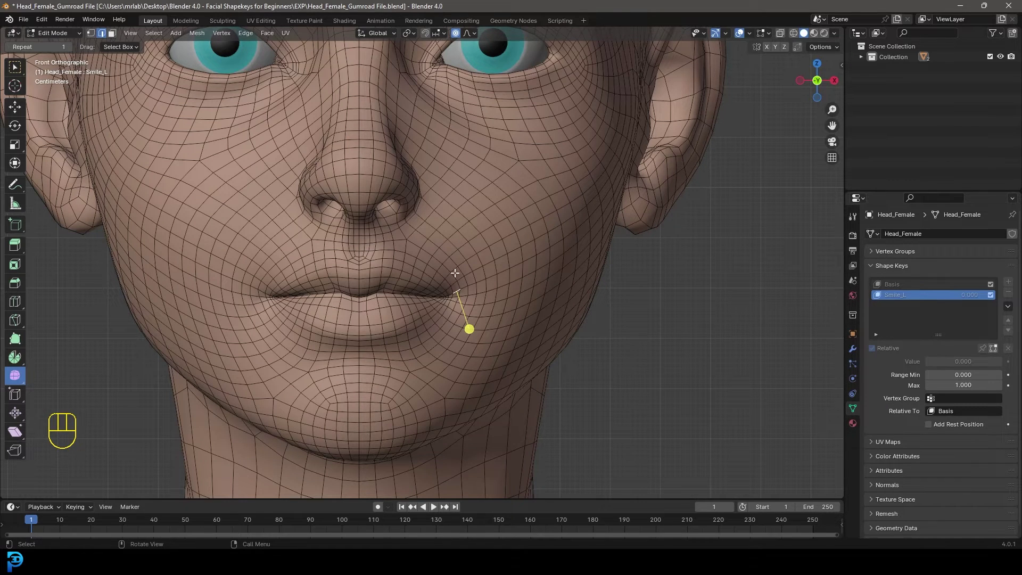
shift+middle_drag(453, 271, 456, 275)
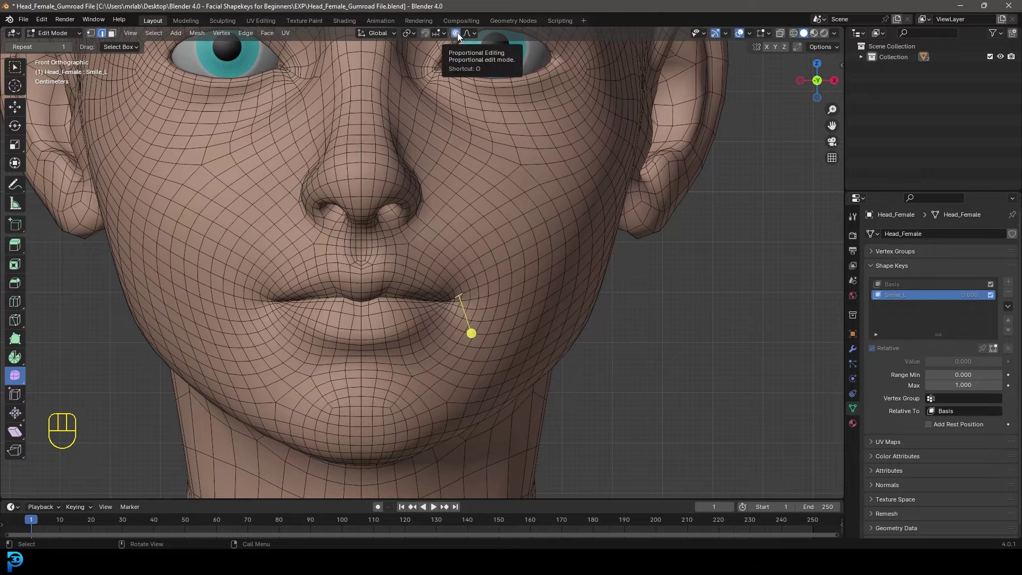
Step: Review the proportional editing options with Connected Only and Smooth falloff, and switch to vertex selection
click(468, 33)
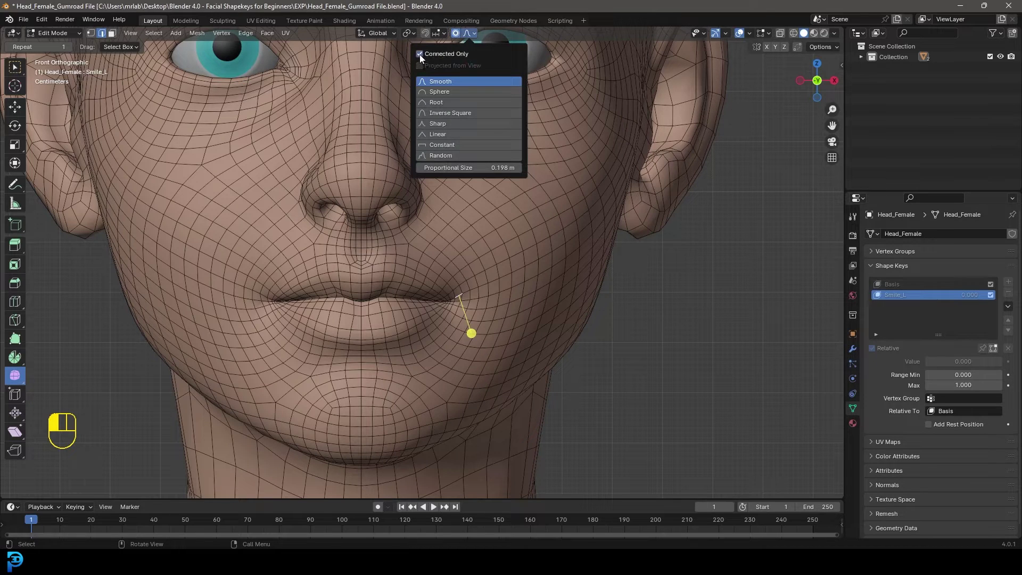
click(91, 33)
scroll(495, 308, up, 4)
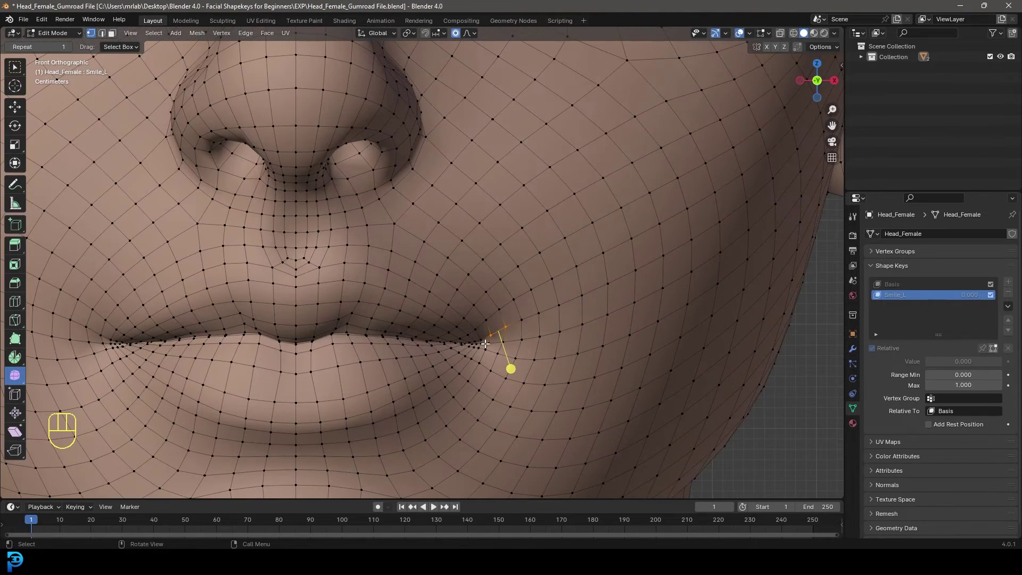
scroll(483, 344, down, 5)
shift+middle_drag(446, 298, 454, 299)
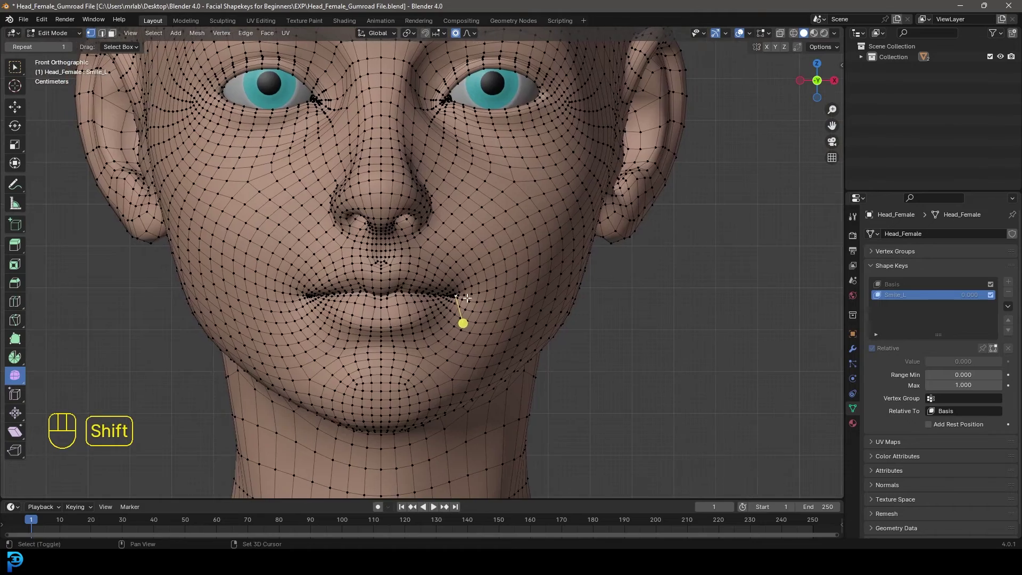
Step: Move the left mouth-corner vertex about 0.025 m outward and 0.044 m up, using a proportional editing size of about 0.16 m
scroll(475, 315, up, 4)
click(475, 315)
key(g)
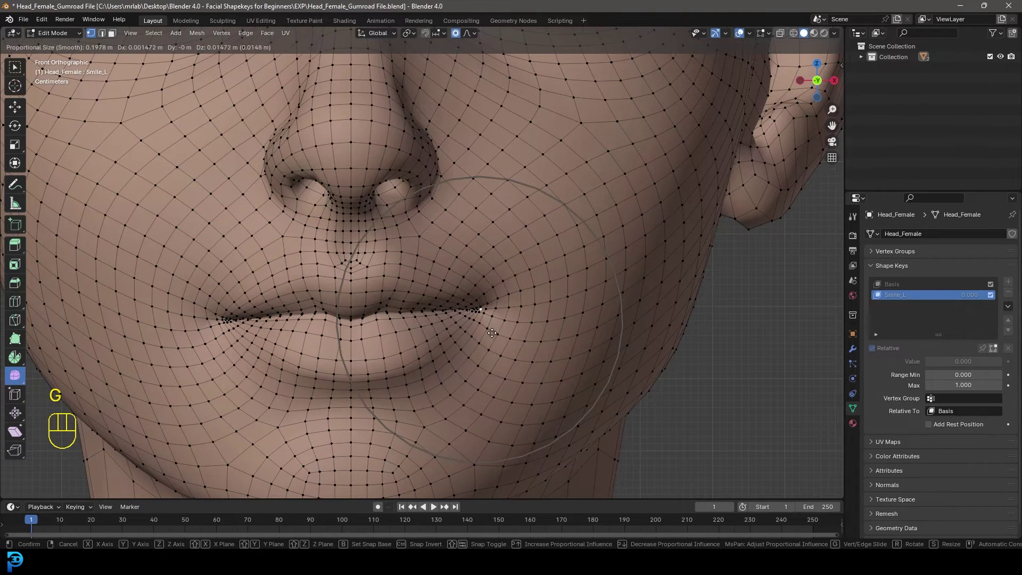
scroll(487, 311, down, 8)
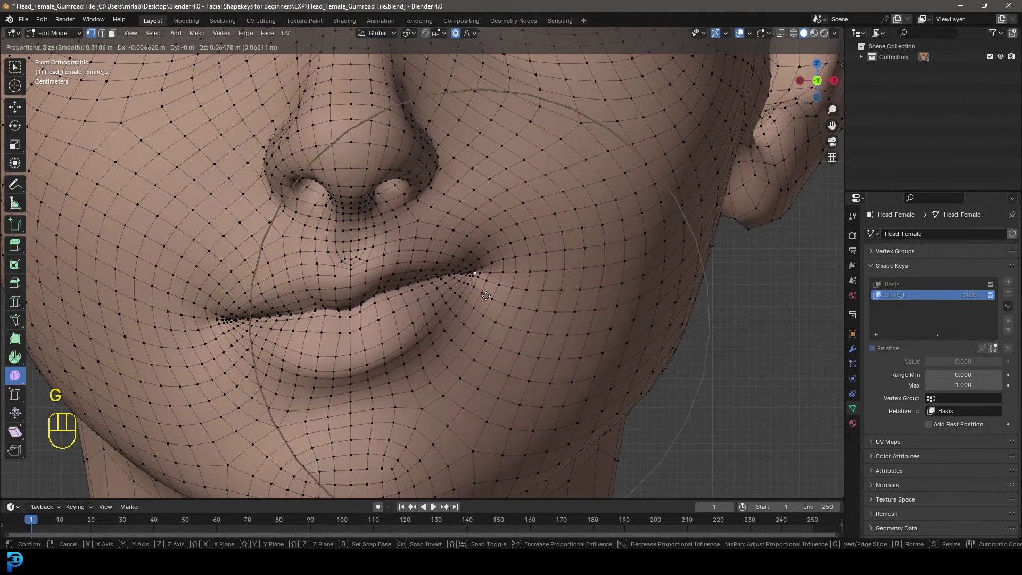
scroll(482, 293, up, 4)
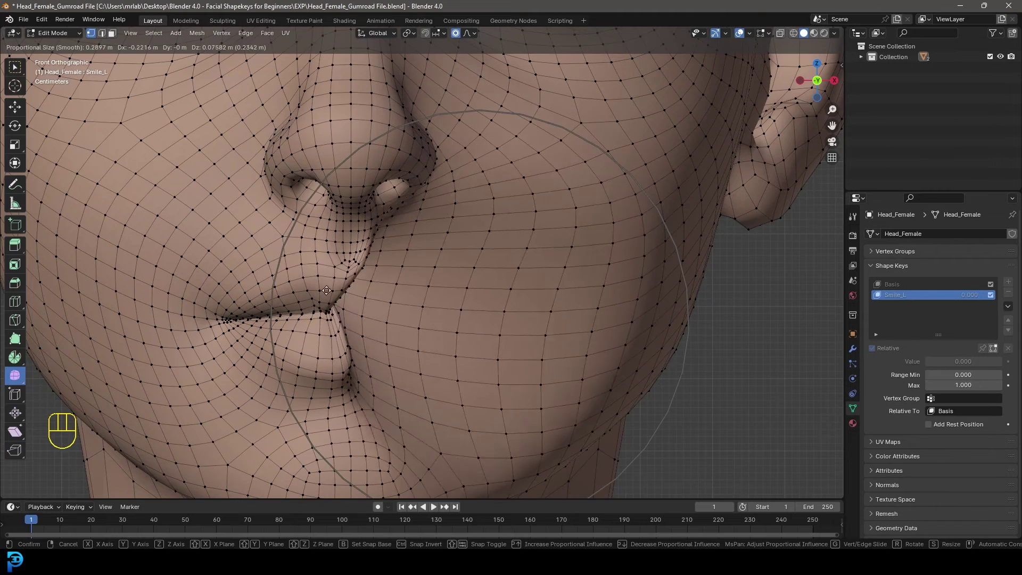
scroll(481, 303, up, 13)
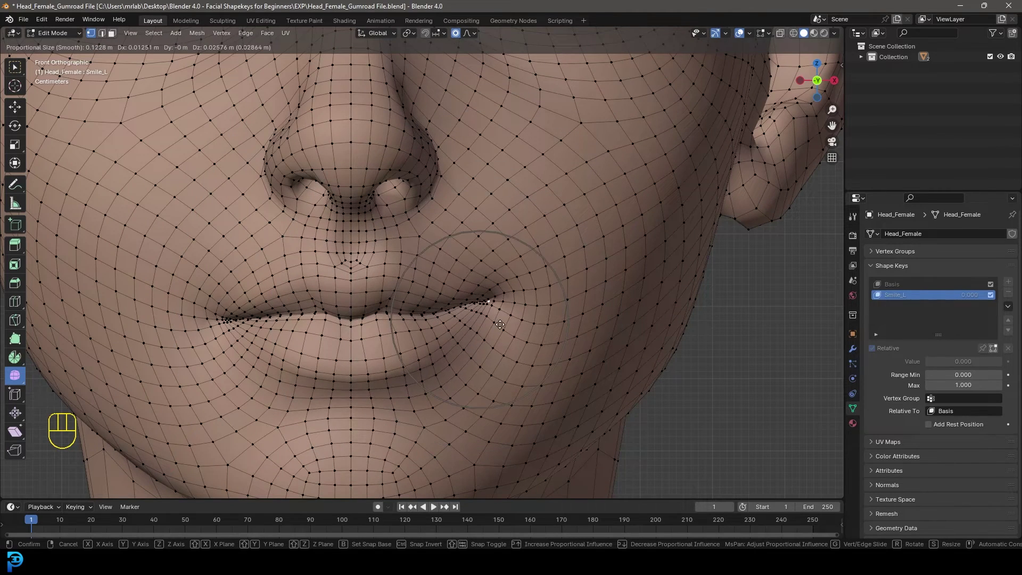
scroll(502, 327, down, 2)
scroll(506, 324, down, 2)
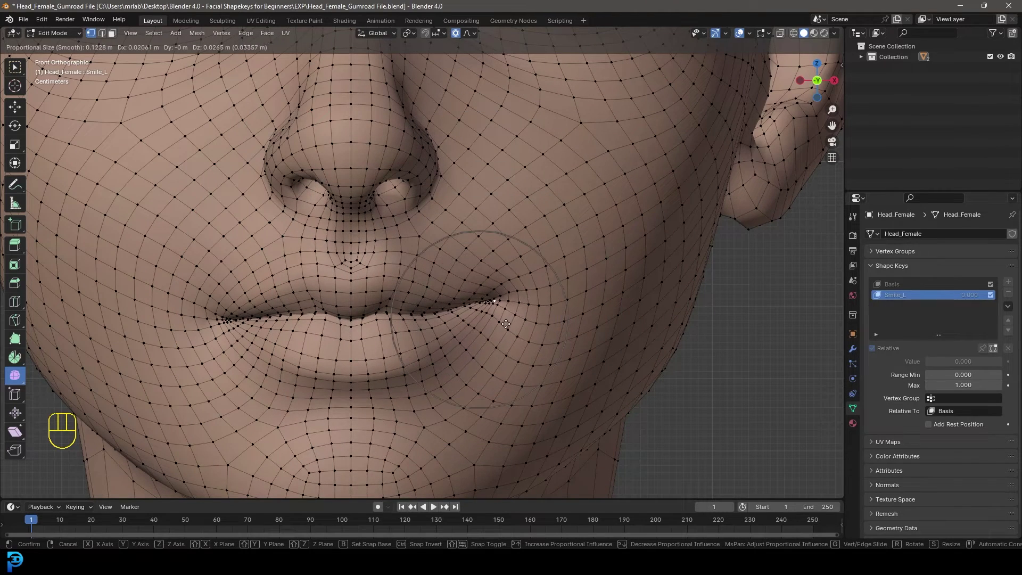
scroll(509, 313, down, 2)
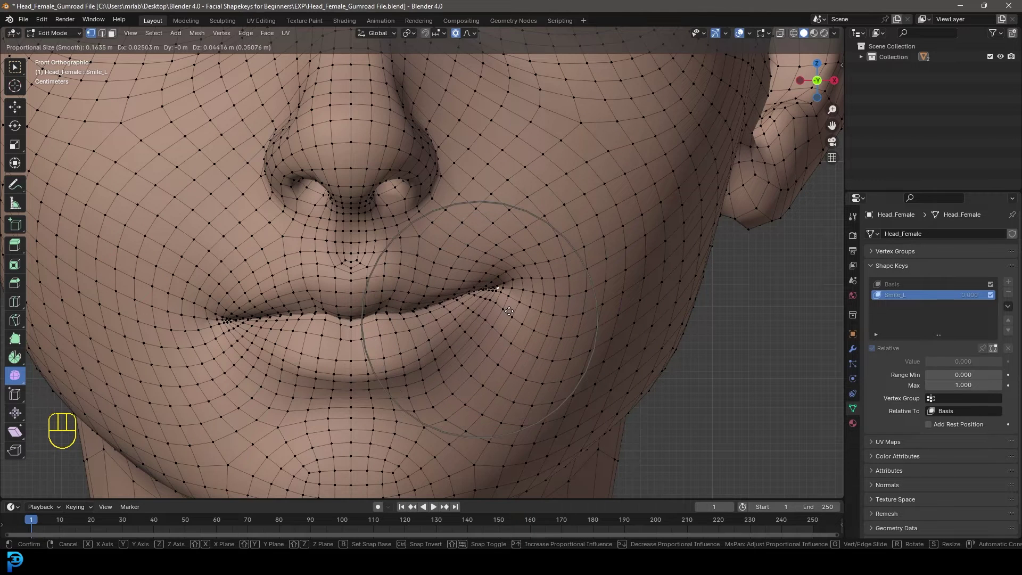
click(509, 311)
Step: Rotate the raised left mouth corner slightly and nudge it into place with proportional editing
key(r)
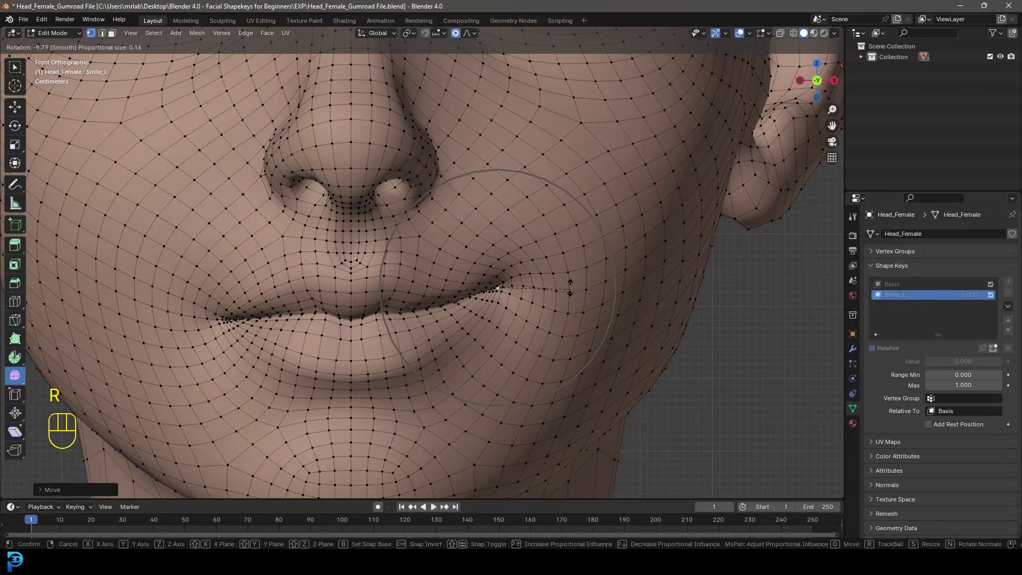
click(568, 278)
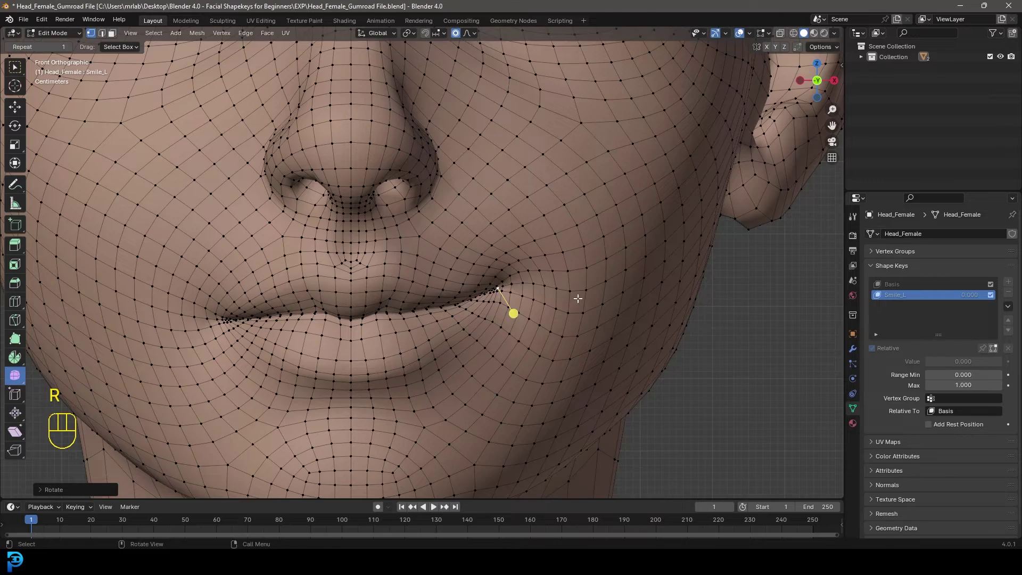
key(g)
click(581, 288)
Step: From the side view, pull the cheek behind the mouth corner back and up with a proportional size of about 0.29 m, and return to the front
scroll(528, 313, down, 4)
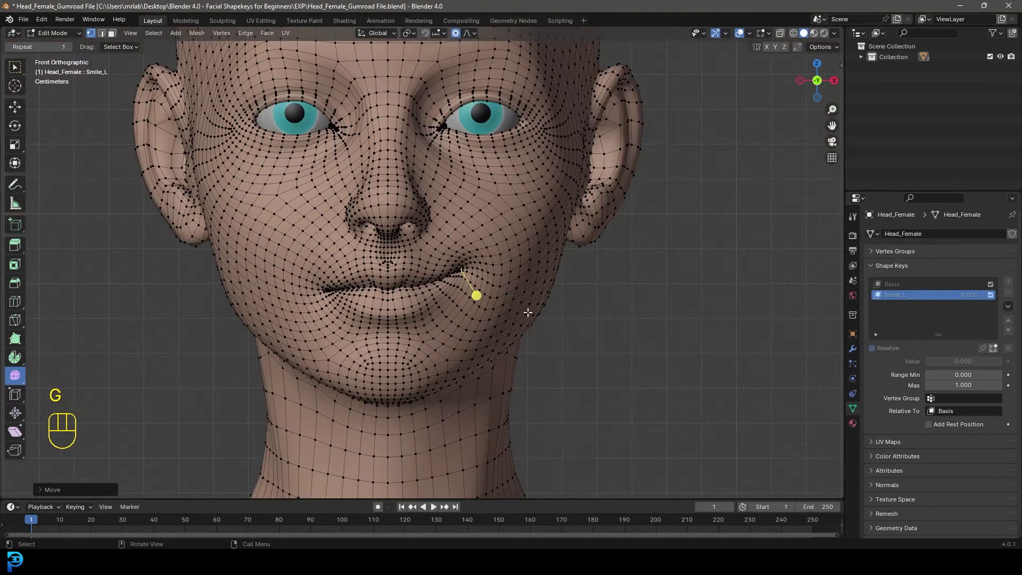
key(KP_3)
scroll(420, 287, up, 5)
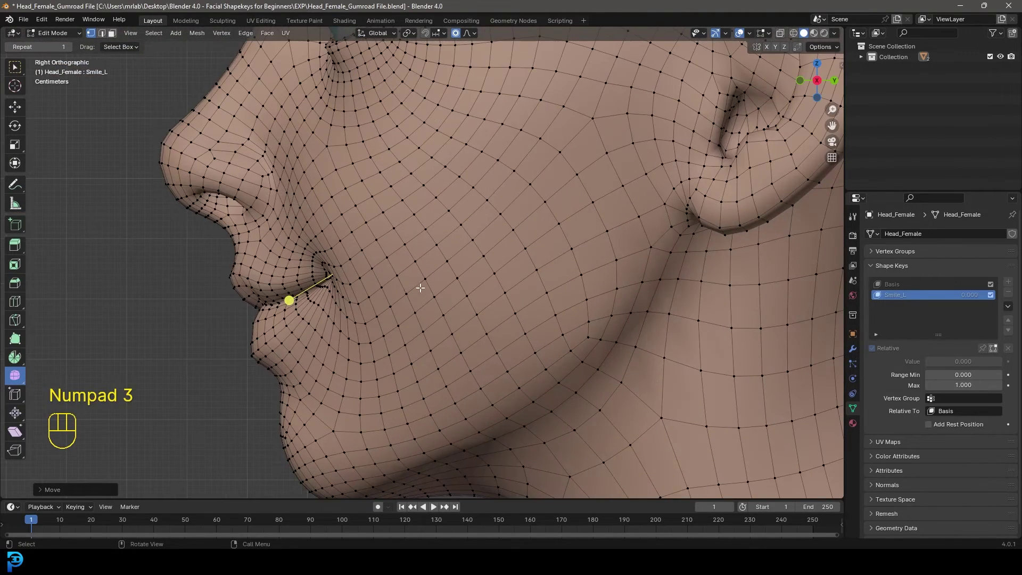
scroll(358, 260, down, 3)
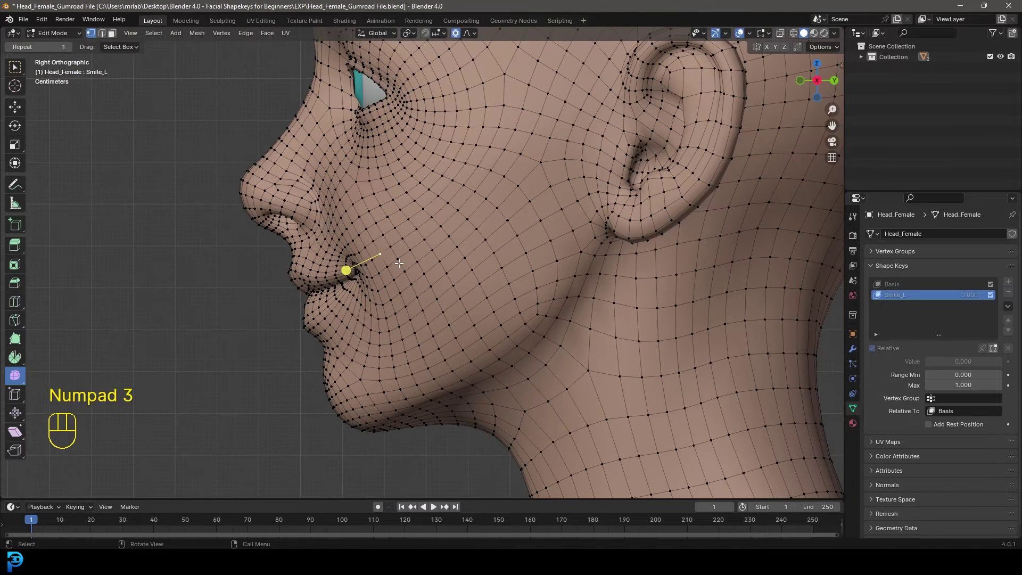
key(g)
scroll(401, 260, down, 6)
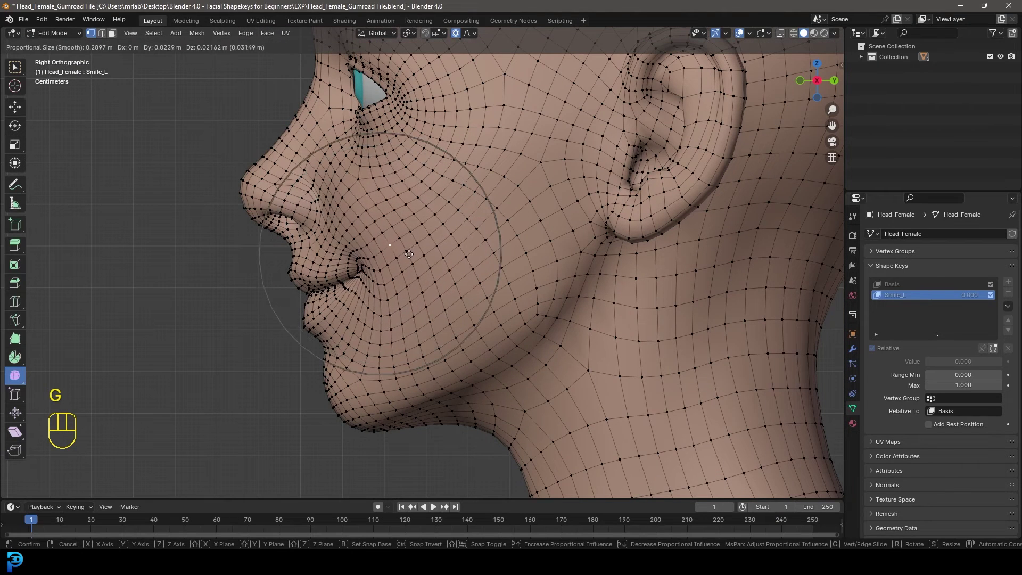
click(414, 251)
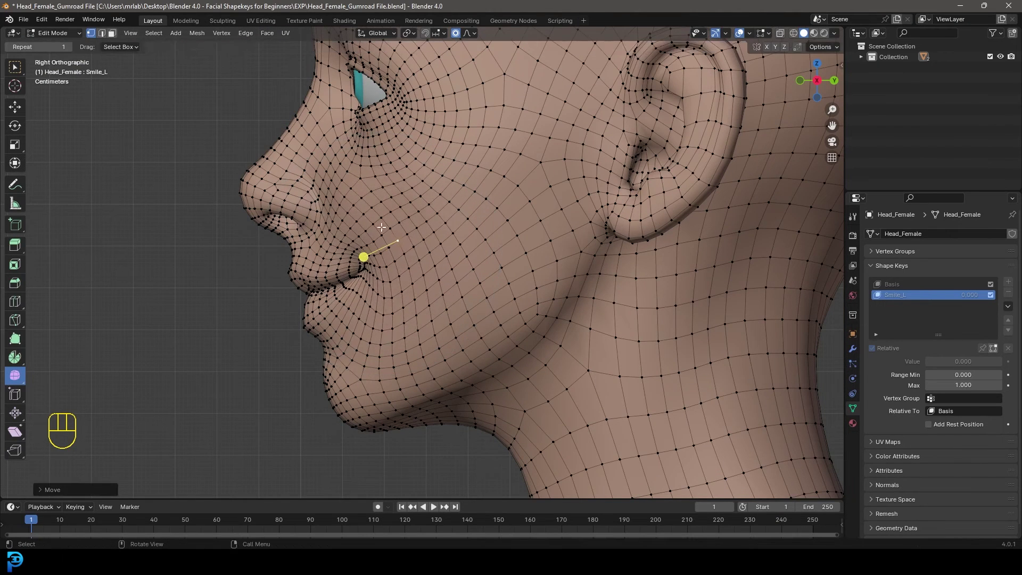
scroll(404, 337, down, 1)
scroll(405, 338, down, 1)
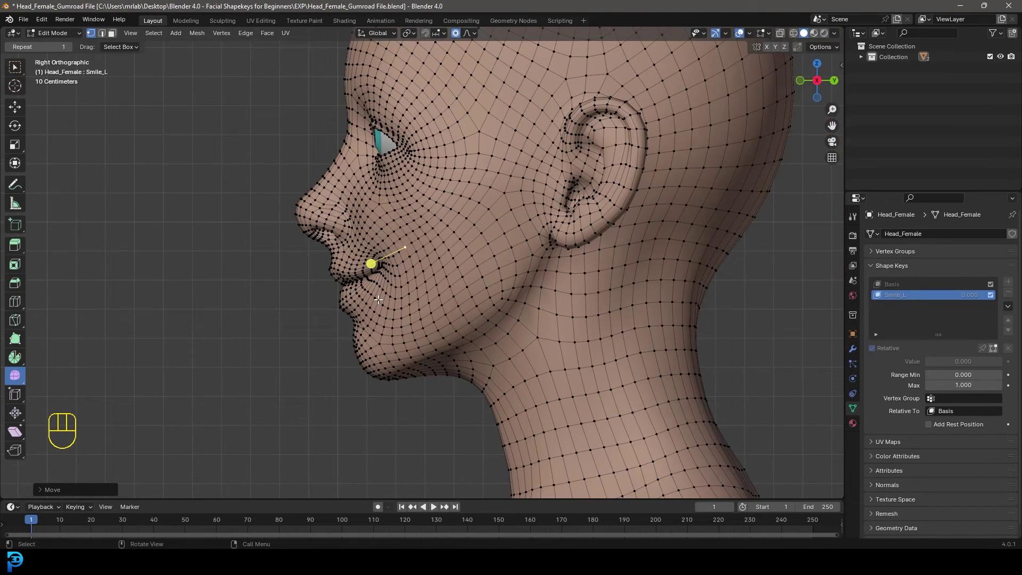
key(KP_1)
scroll(524, 258, up, 5)
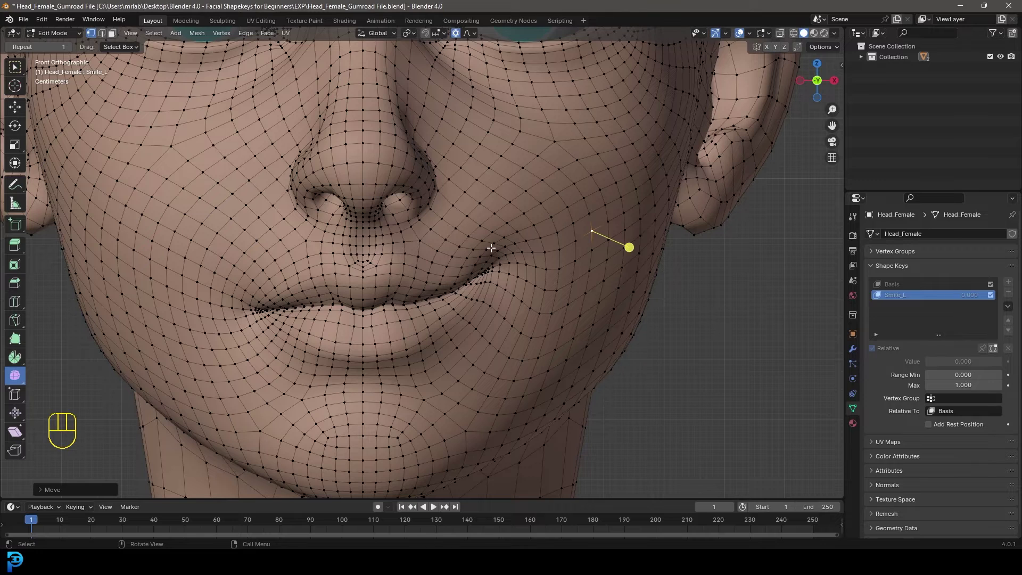
Step: Leave Edit Mode and set the Smile_L shape key's value to 1.000
key(Tab)
scroll(512, 241, down, 4)
shift+middle_drag(437, 280, 481, 302)
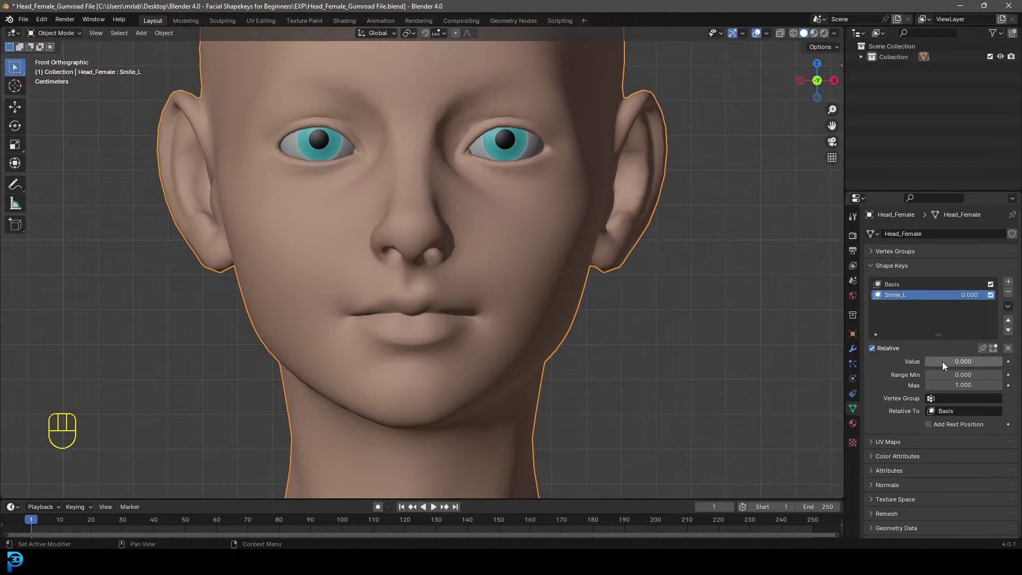
drag(942, 361, 1002, 361)
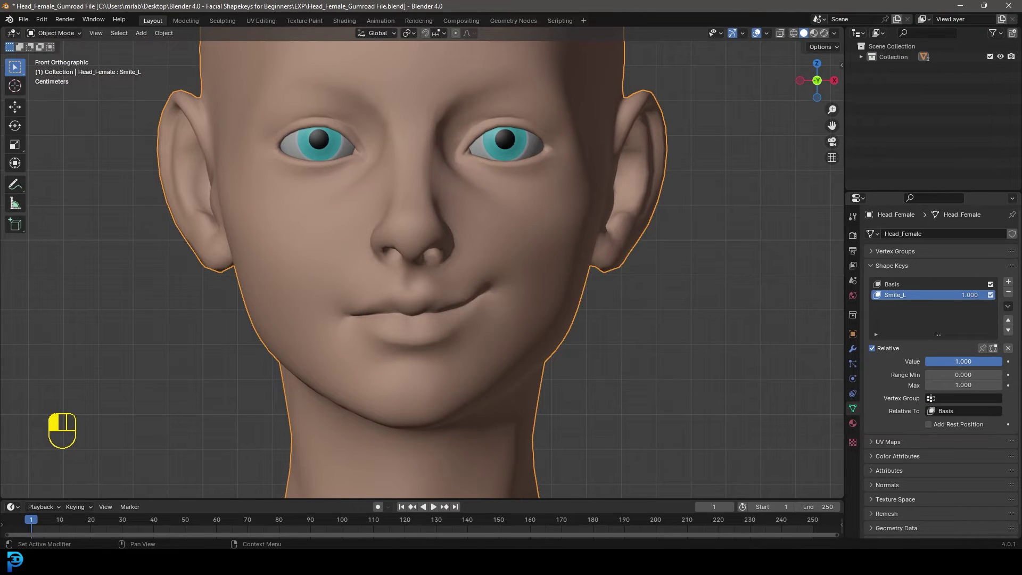
Step: In Edit Mode on Smile_L, adjust one vertex area on the left lower cheek and one on the upper cheek, and return to Object Mode
scroll(560, 304, up, 3)
key(Tab)
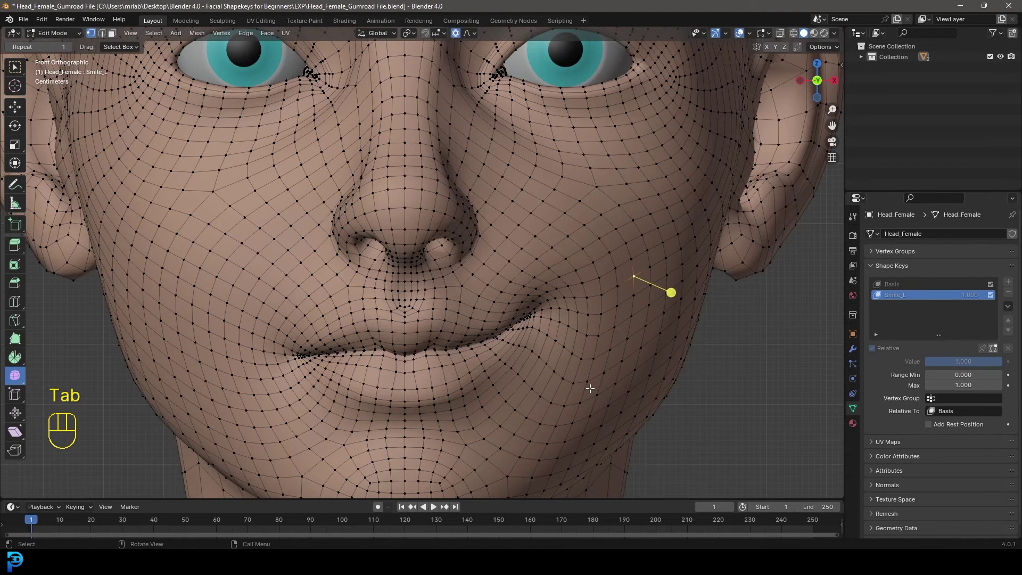
click(617, 367)
key(g)
click(664, 376)
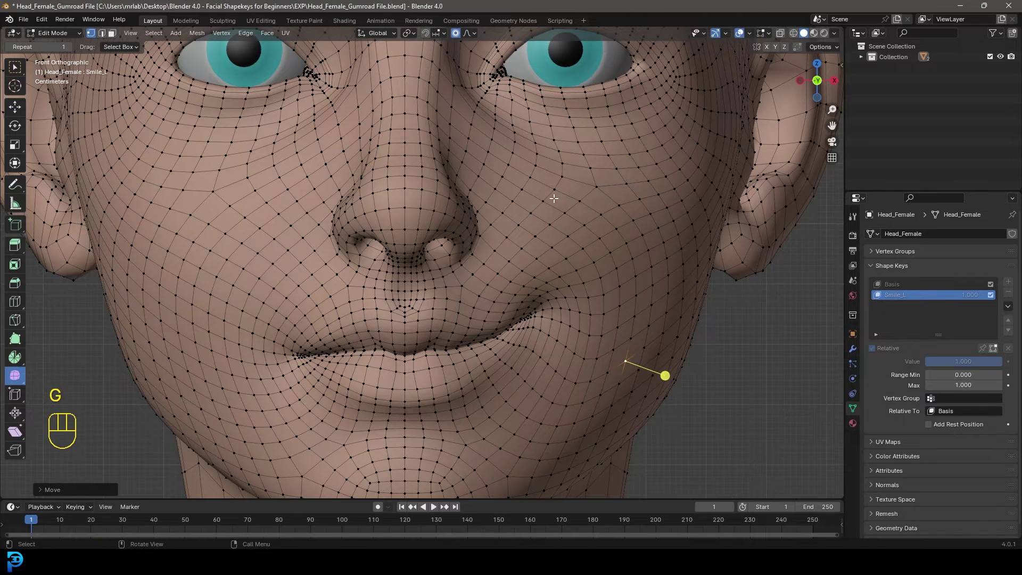
click(558, 184)
key(g)
click(589, 239)
key(Tab)
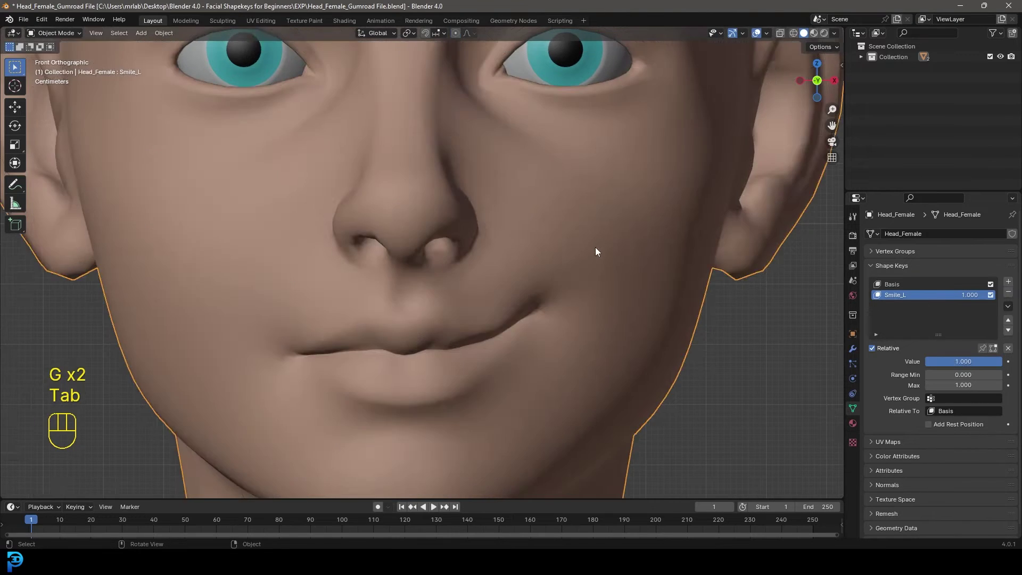
Step: Preview the left smile by varying the Smile_L value, leaving it at 1.000
scroll(595, 247, down, 3)
mouse_move(963, 361)
mouse_down()
mouse_move(905, 361)
mouse_move(963, 361)
mouse_up()
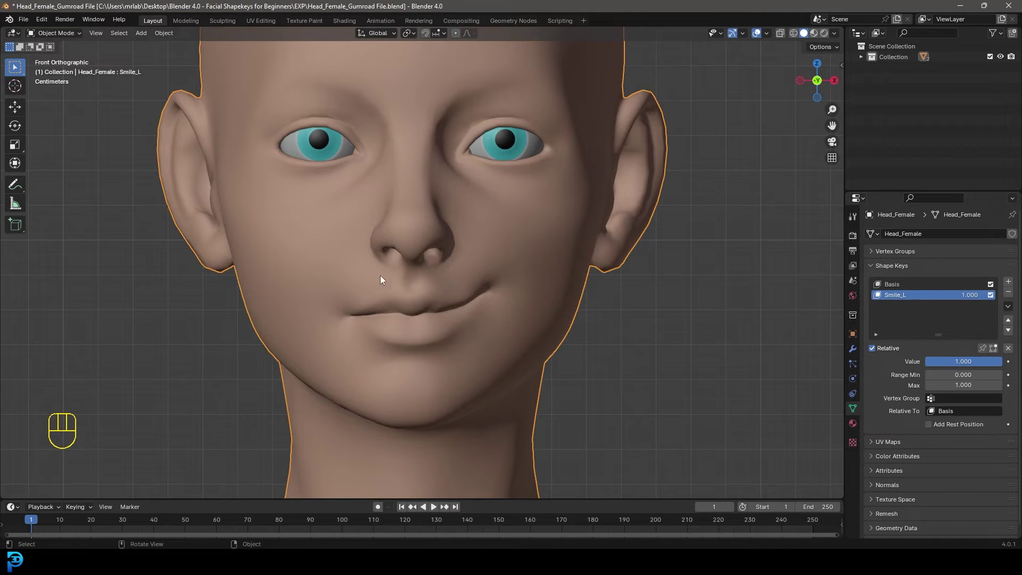
scroll(439, 270, up, 2)
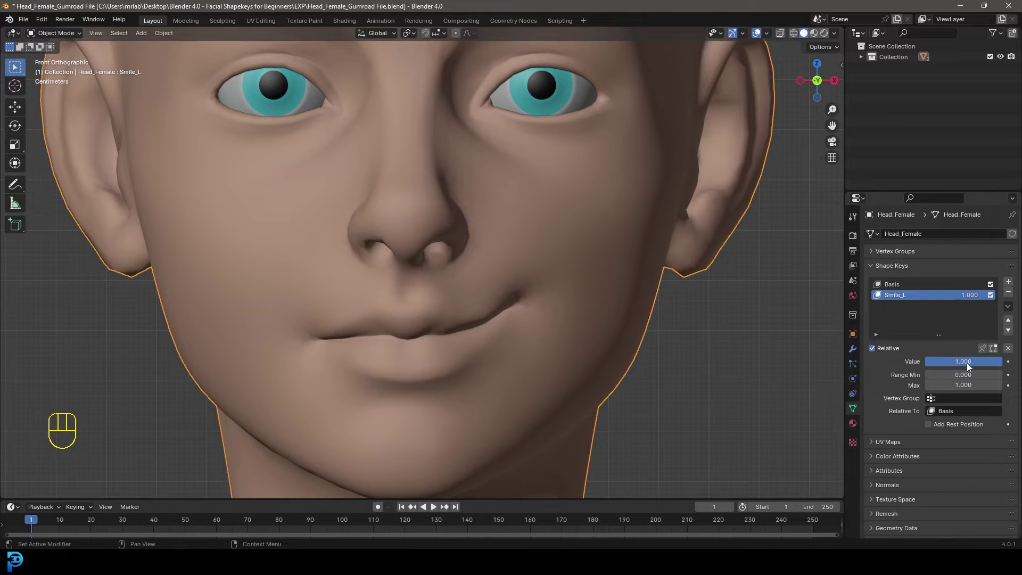
Step: Create a new shape key from the current mix and mirror it by topology
click(1008, 307)
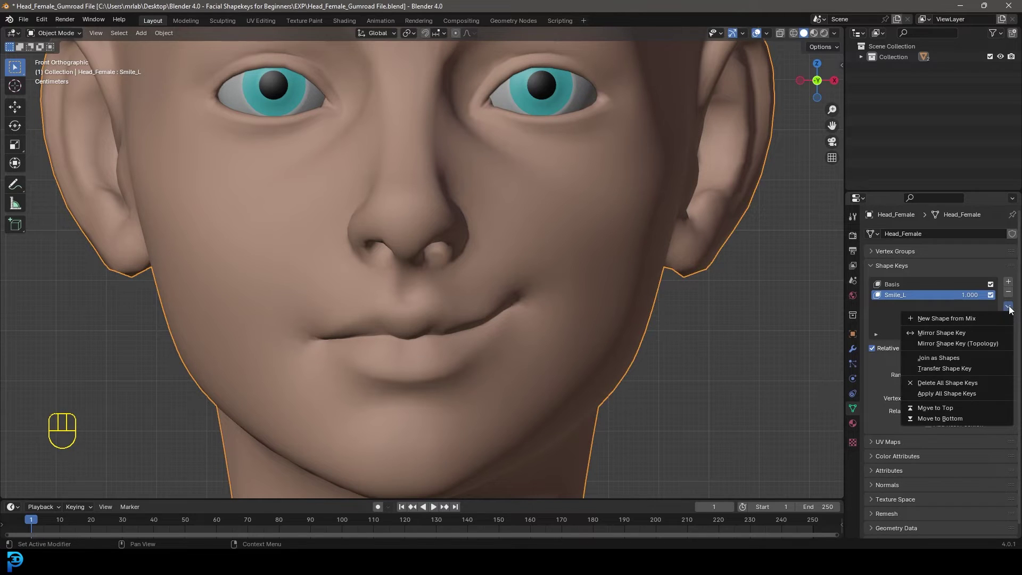
click(962, 318)
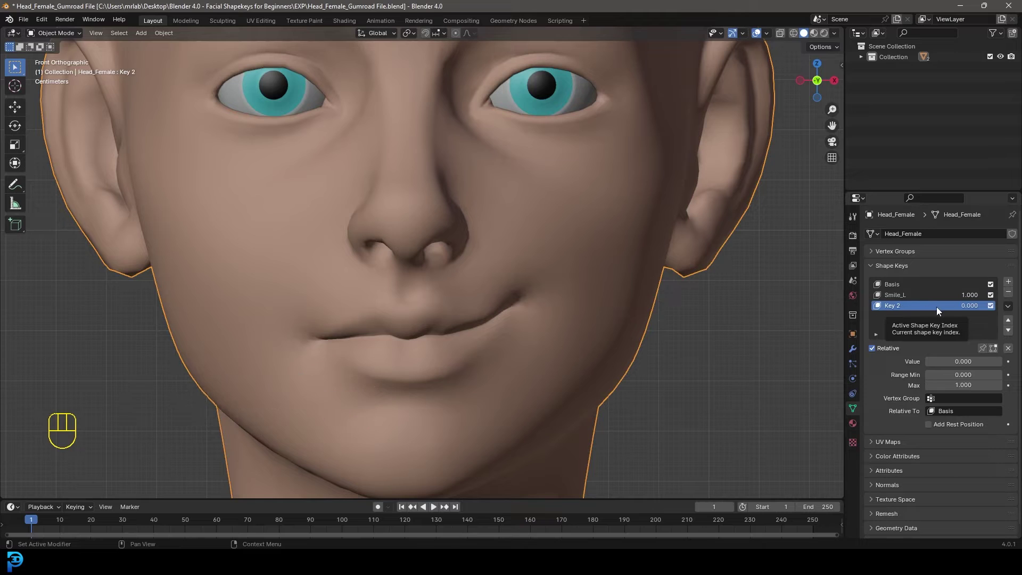
click(1009, 307)
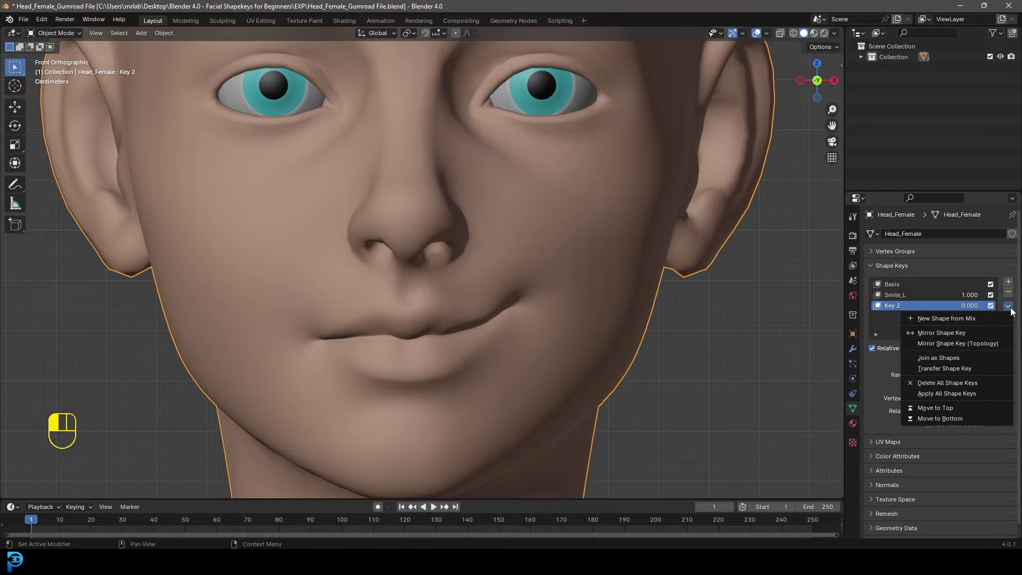
click(993, 346)
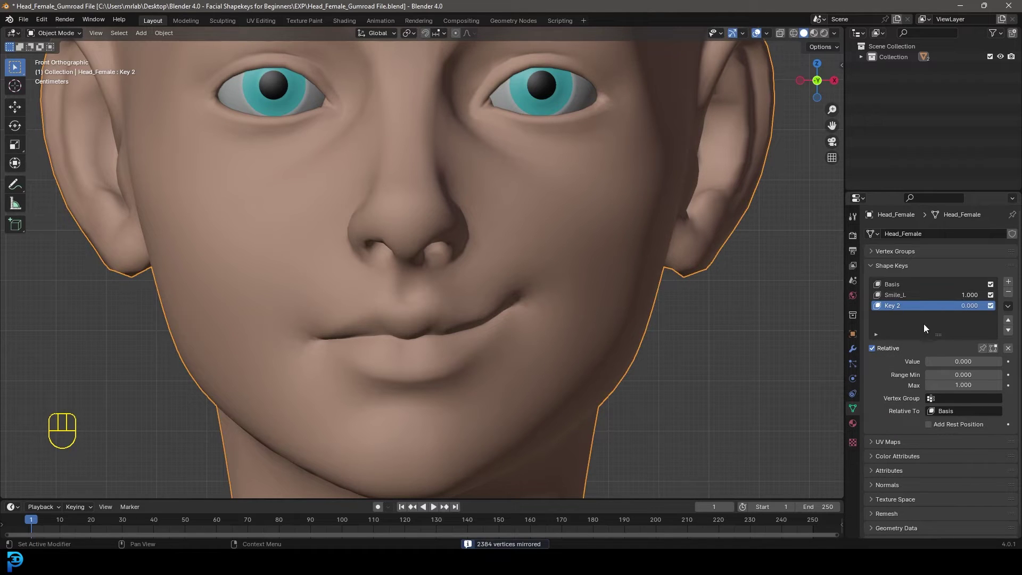
Step: Set the mirrored shape key's value to 1.000 and rename it Smile_R
drag(941, 362, 1003, 361)
scroll(475, 288, down, 5)
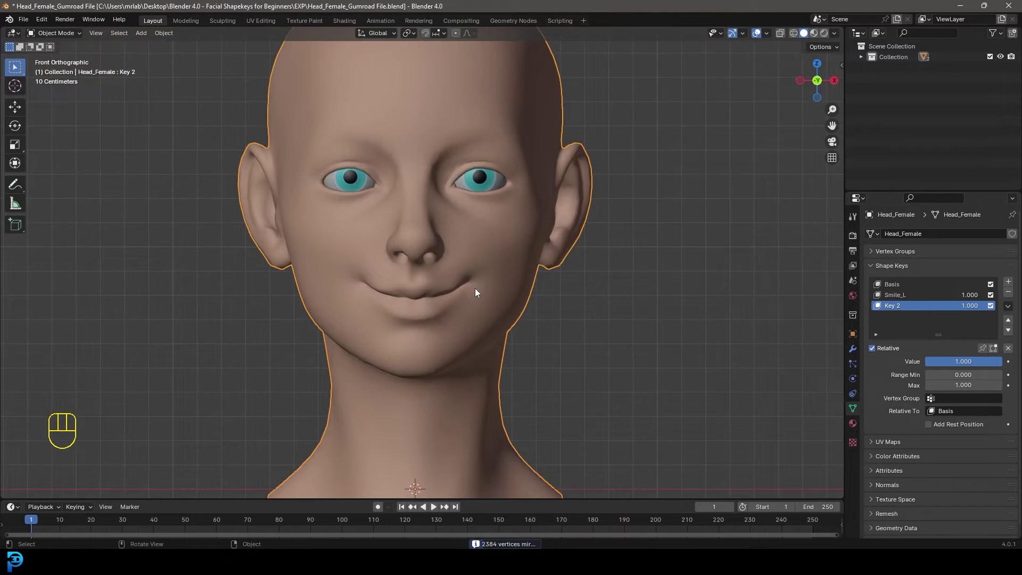
double_click(896, 306)
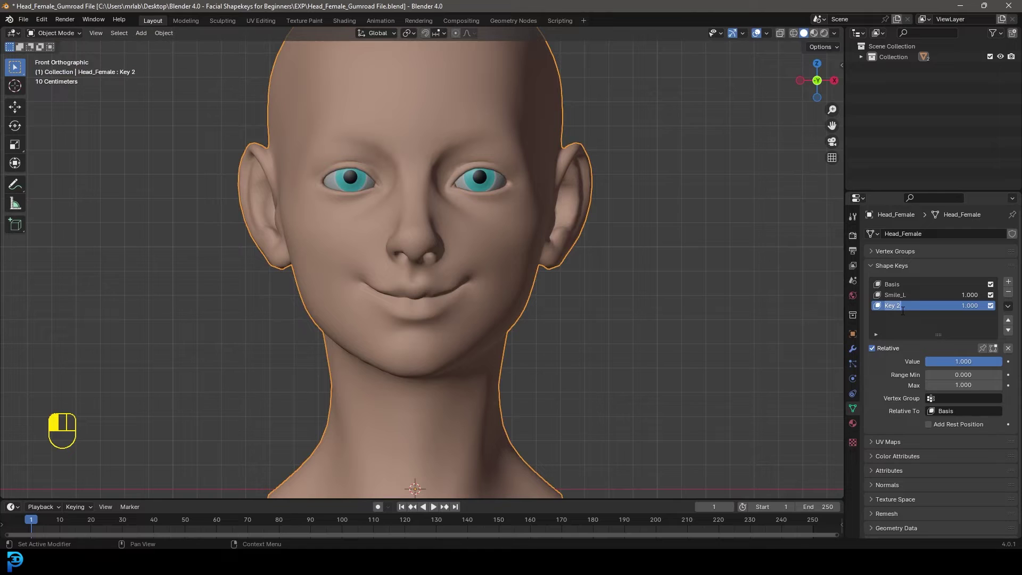
text(Smi)
text(lae)
key(BackSpace)
key(BackSpace)
text(e_R)
key(Return)
Step: Lower the Smile_L value to about 0.374 while viewing the face from an angle
middle_drag(433, 283, 509, 306)
click(901, 296)
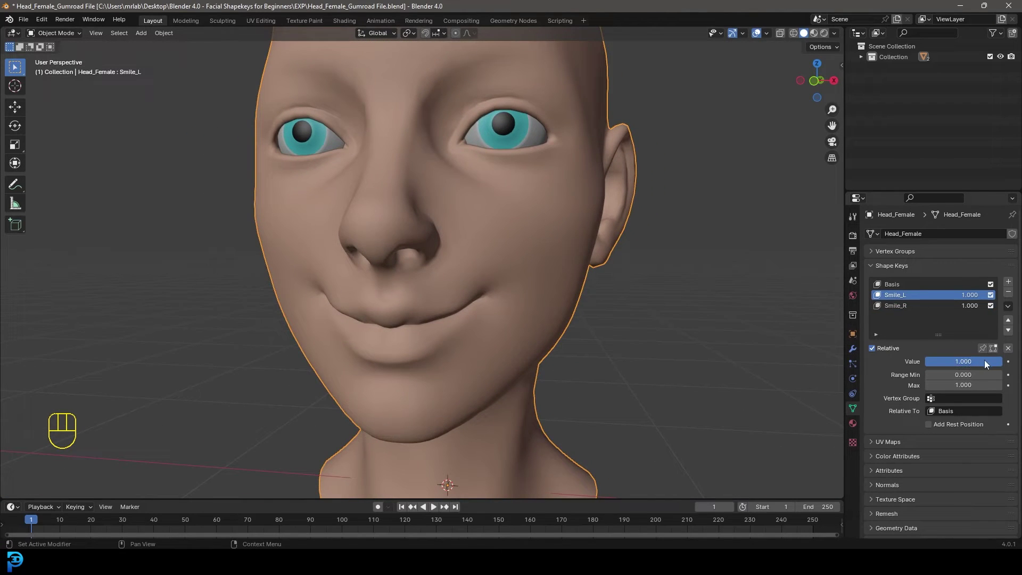
drag(985, 361, 960, 363)
Step: Inspect the Smile_R side of the mouth and set the Smile_R value to 0.5
click(900, 305)
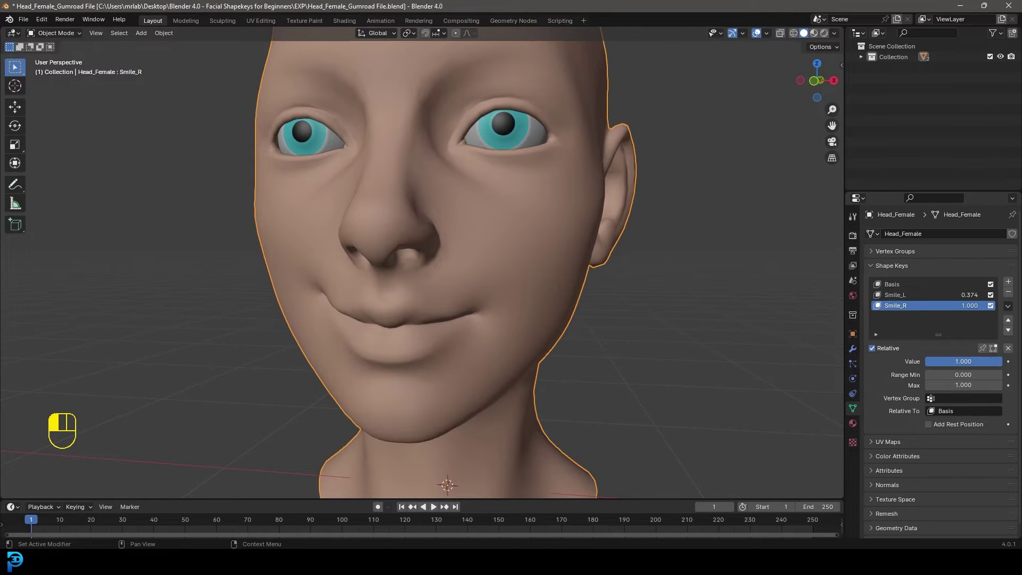
middle_drag(410, 277, 349, 294)
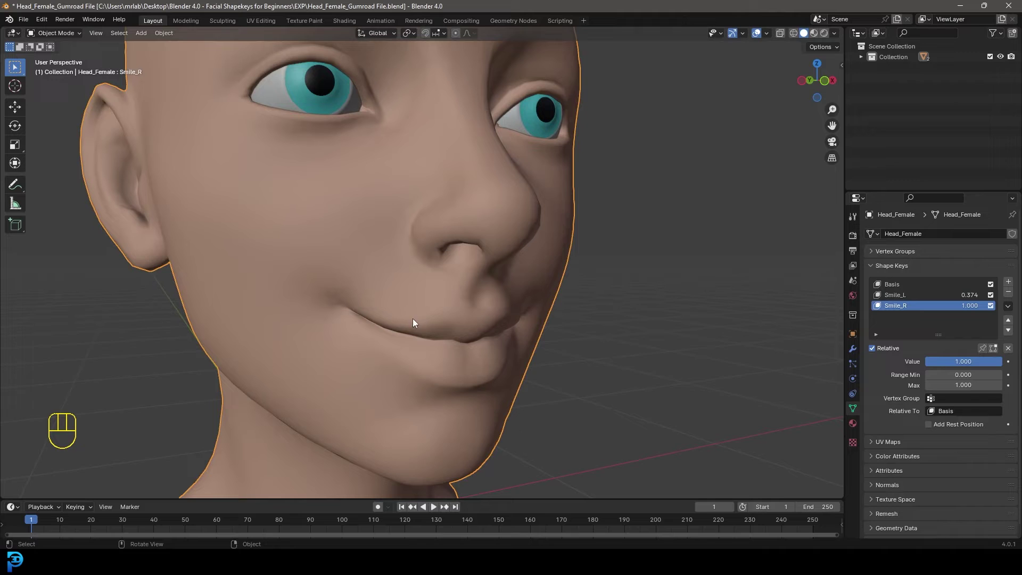
drag(966, 360, 987, 361)
middle_drag(692, 335, 578, 328)
click(966, 360)
text(0.5)
key(Return)
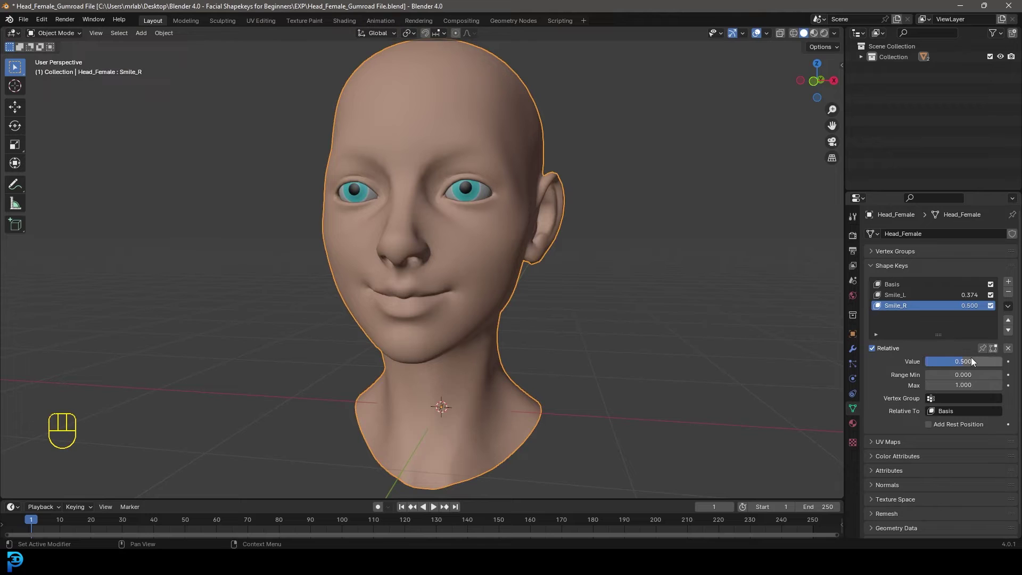
Step: Set the Smile_L value to 0.5 and view the head from the front
click(939, 296)
click(965, 361)
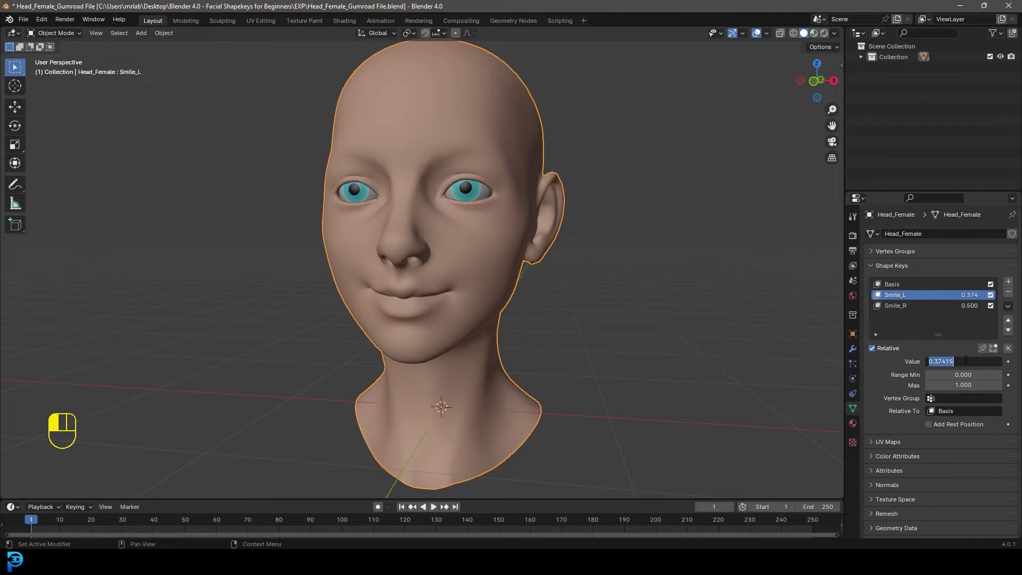
text(0.5)
key(Return)
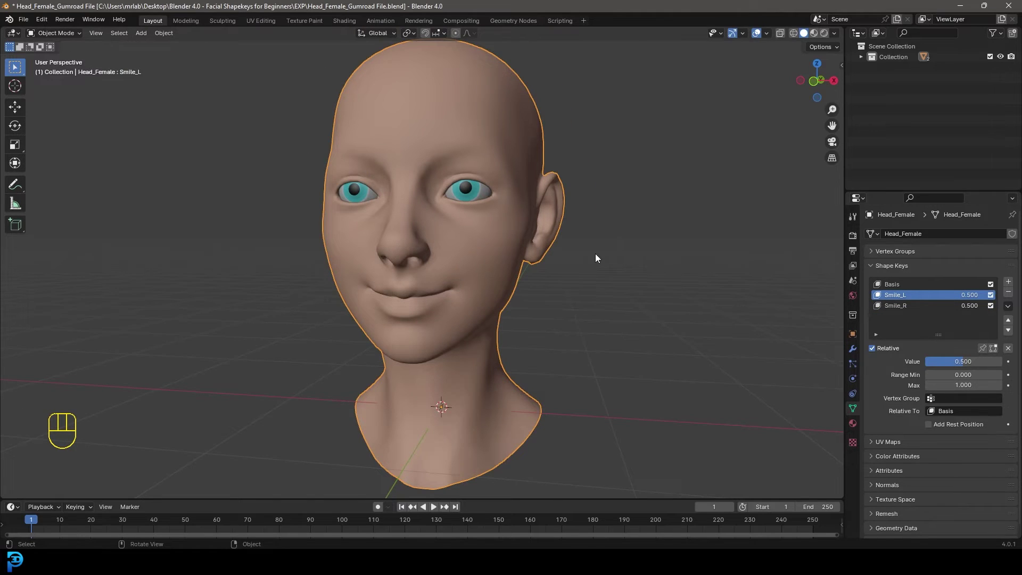
key(KP_1)
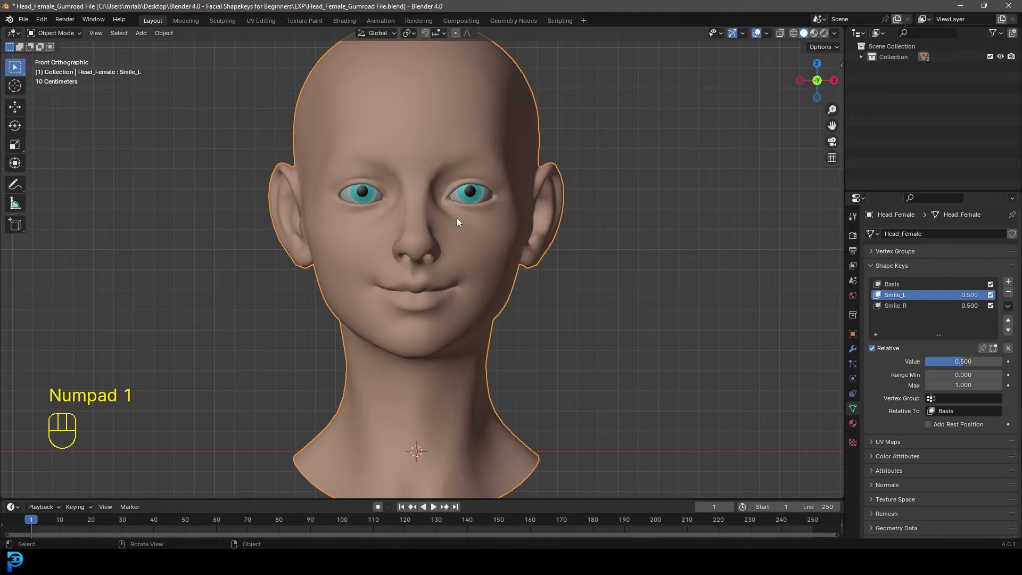
Step: Reset the values of all shape keys to zero
scroll(500, 231, up, 1)
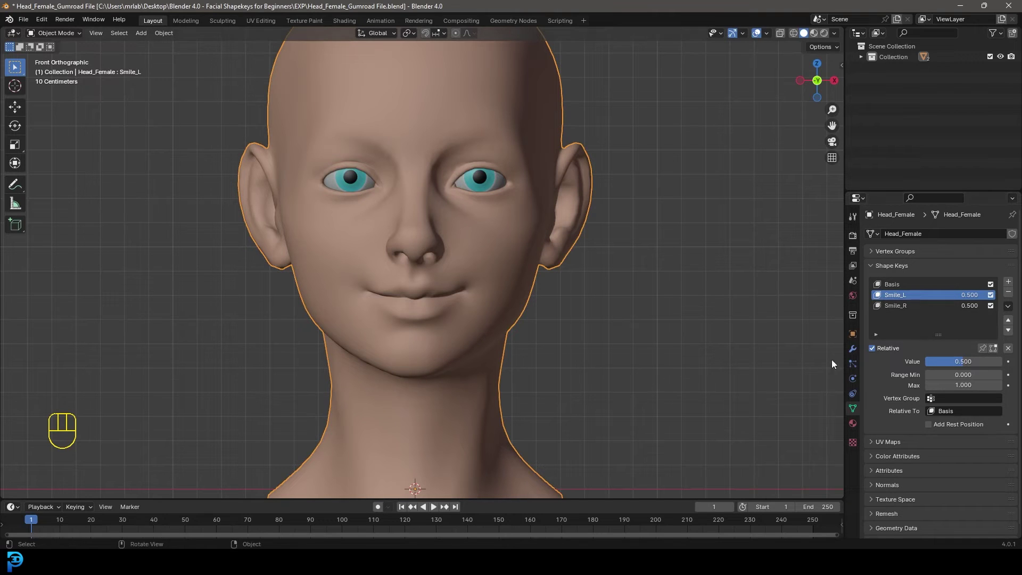
click(925, 304)
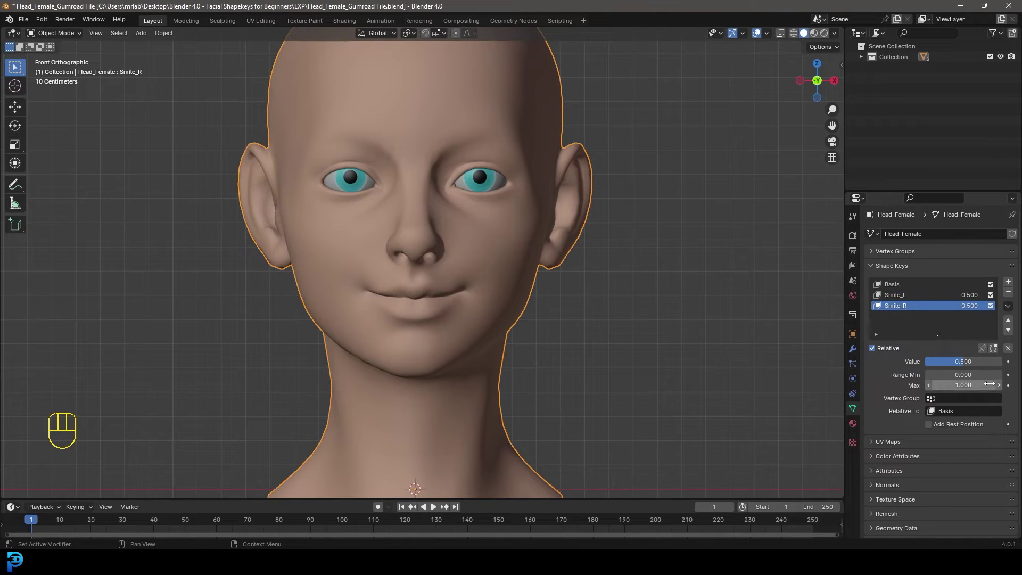
click(1008, 349)
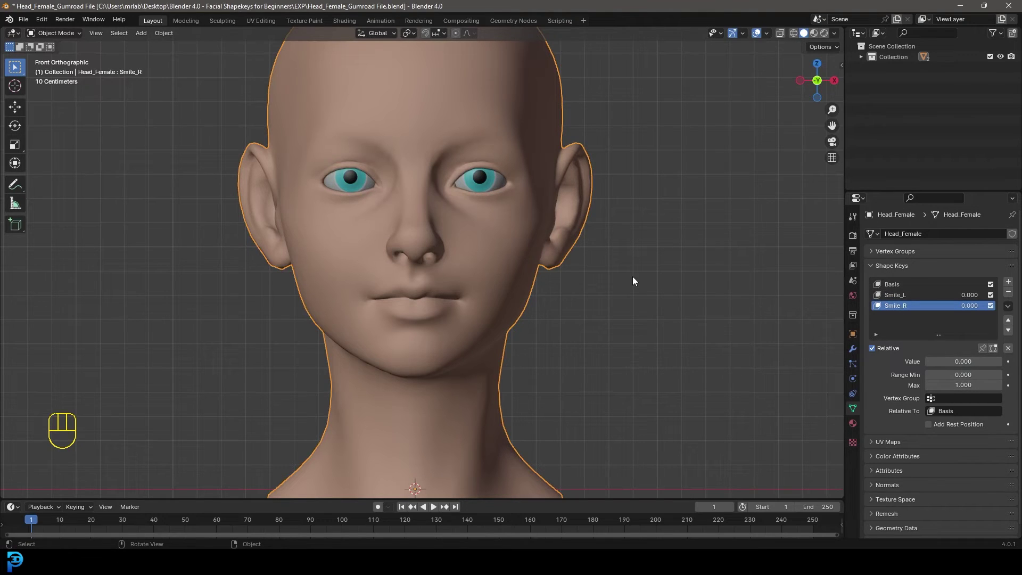
Step: Add a new shape key and name it Eye Blink_L
click(1008, 281)
double_click(905, 316)
text(Ey)
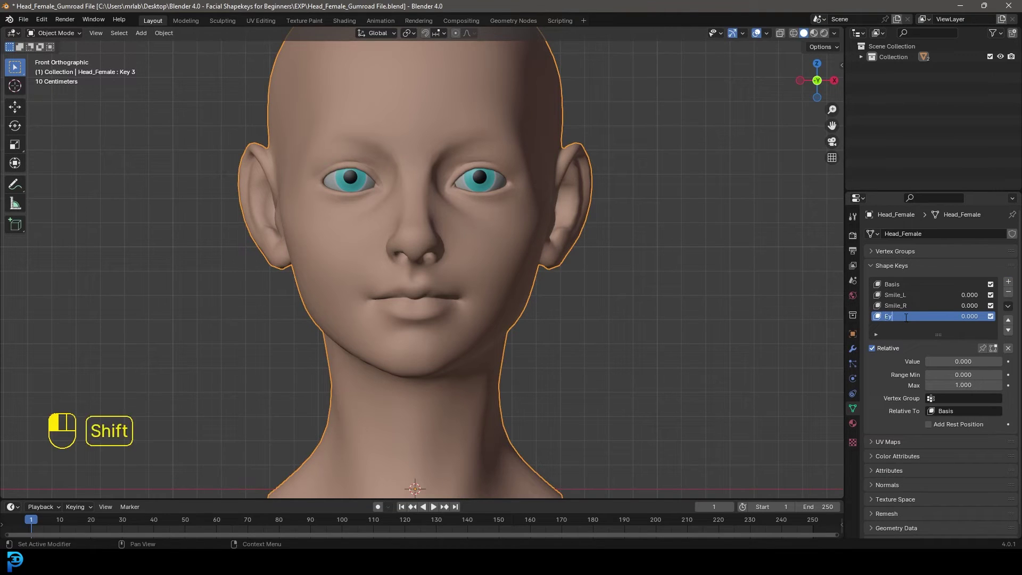
text(e Bl)
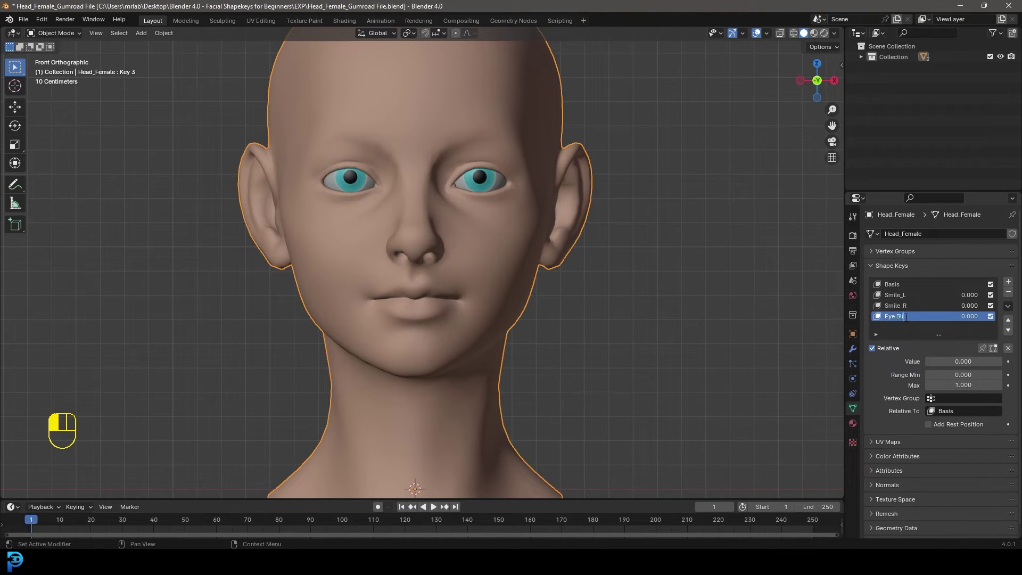
text(ink_L)
key(Return)
Step: Edit the Eye Blink_L mesh by lowering the middle of the left upper eyelid edge with proportional editing, size about 0.198 m
key(Tab)
scroll(468, 239, up, 7)
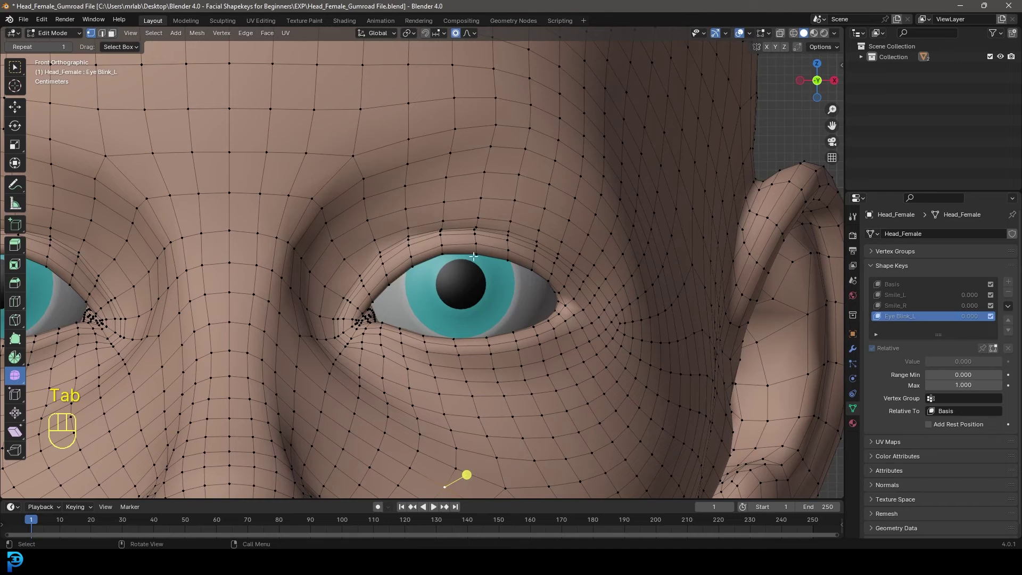
click(469, 33)
click(443, 253)
shift+click(477, 254)
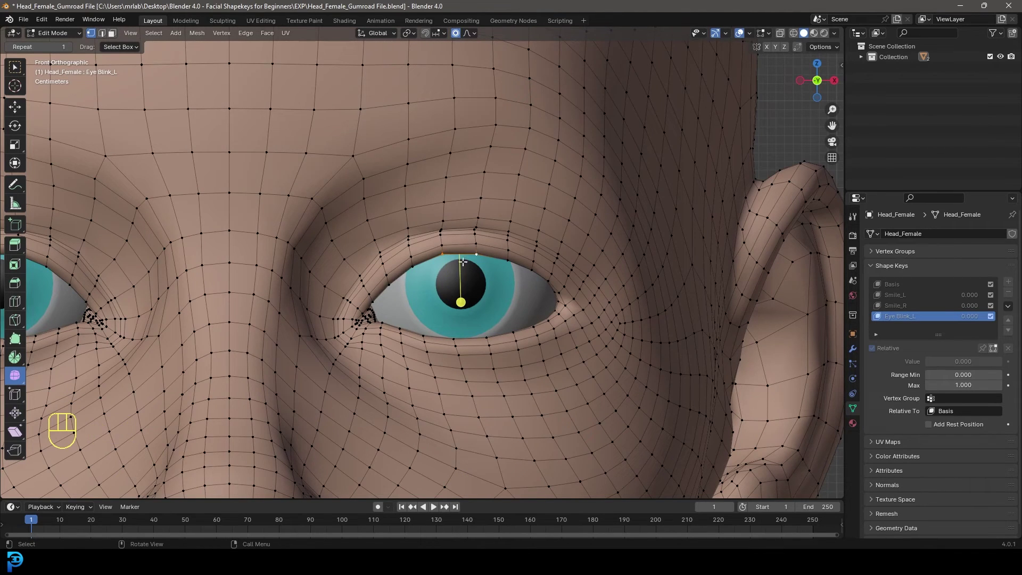
scroll(479, 262, up, 2)
key(g)
scroll(487, 287, up, 3)
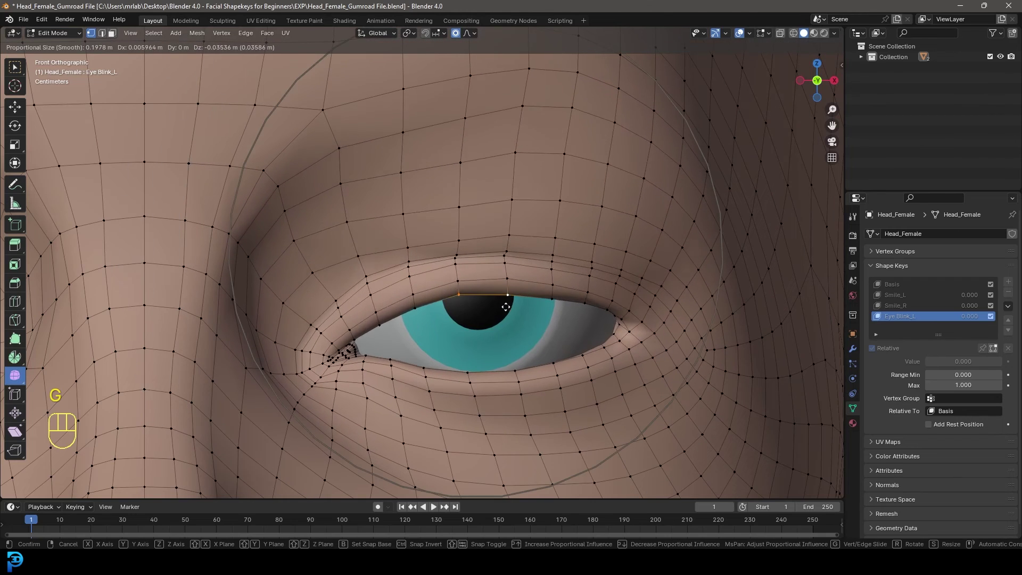
click(506, 329)
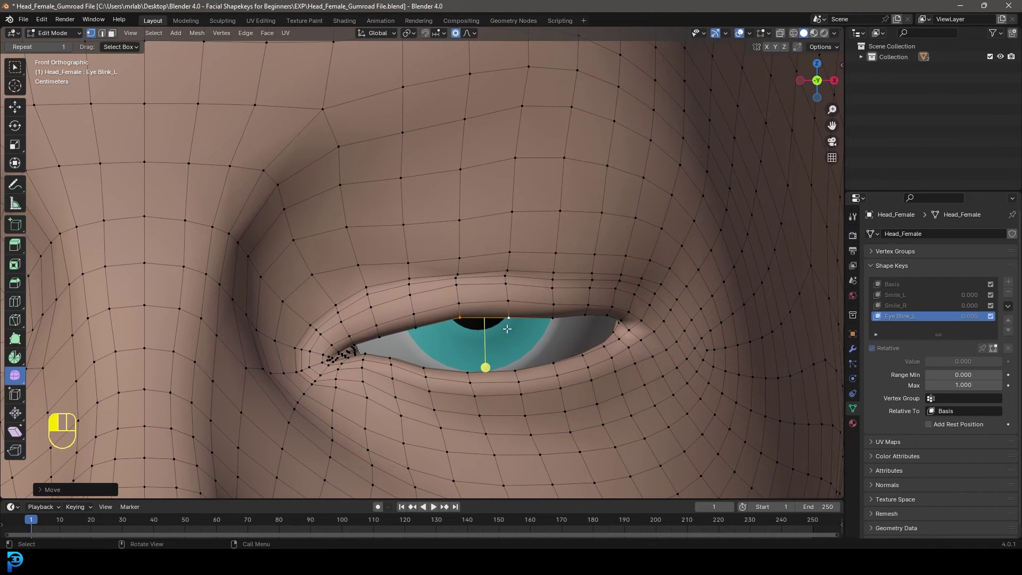
Step: Raise the lower eyelid edge to meet the upper lid, proportional size about 0.135 m, and pull it forward over the eyeball in side view
click(516, 371)
shift+click(468, 372)
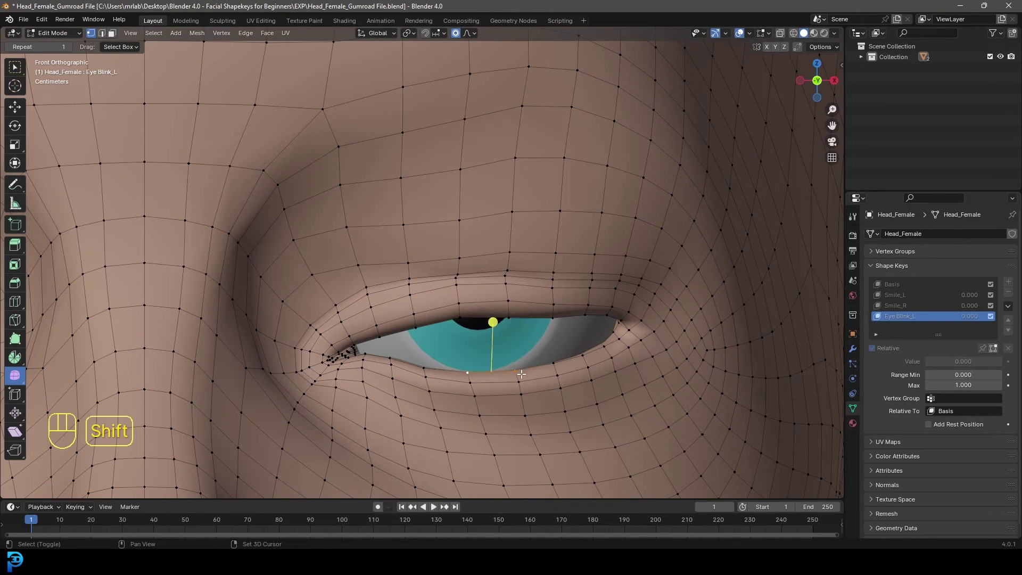
scroll(511, 381, down, 2)
scroll(501, 383, up, 2)
key(g)
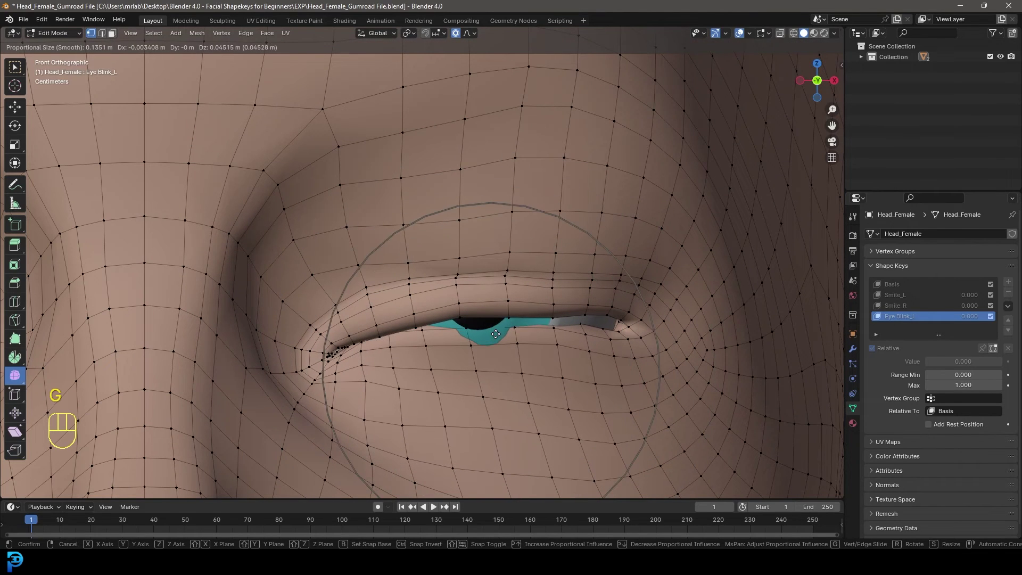
click(495, 334)
key(KP_3)
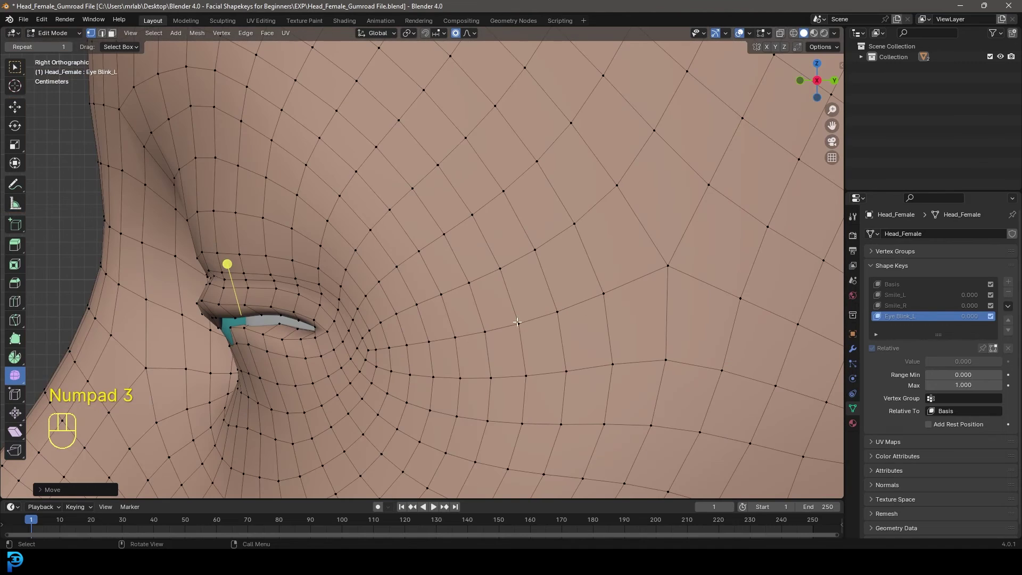
key(g)
click(270, 349)
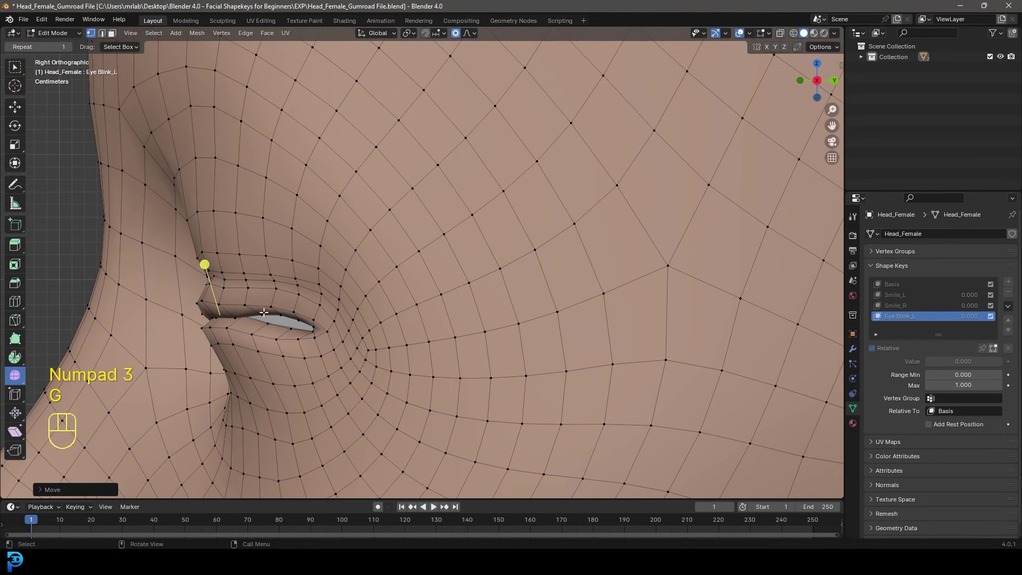
Step: Close the gap at the outer corner of the left eye from the side, using a proportional size of about 0.052 m
scroll(269, 363, up, 2)
key(g)
scroll(272, 332, up, 10)
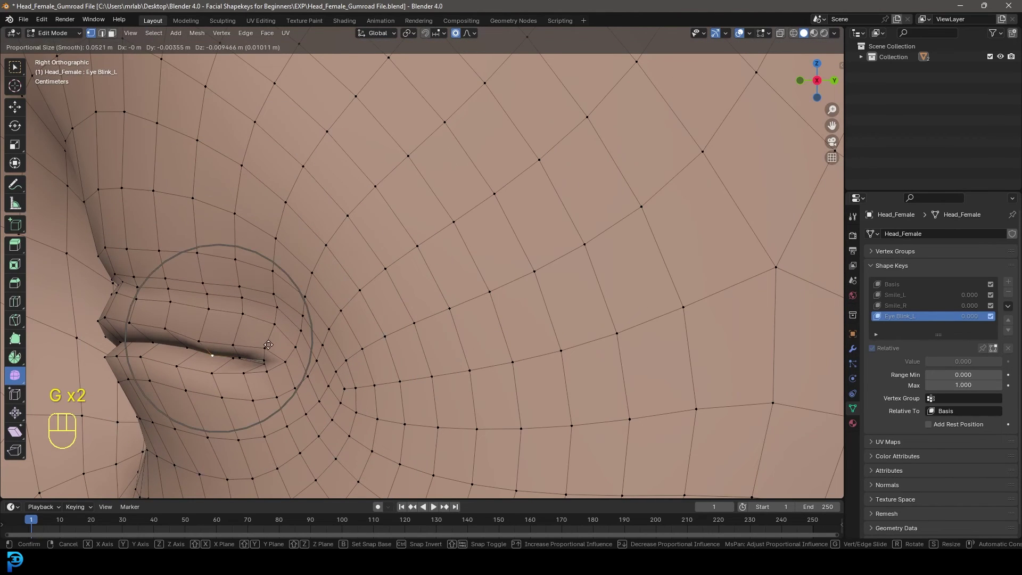
click(203, 406)
key(g)
click(187, 341)
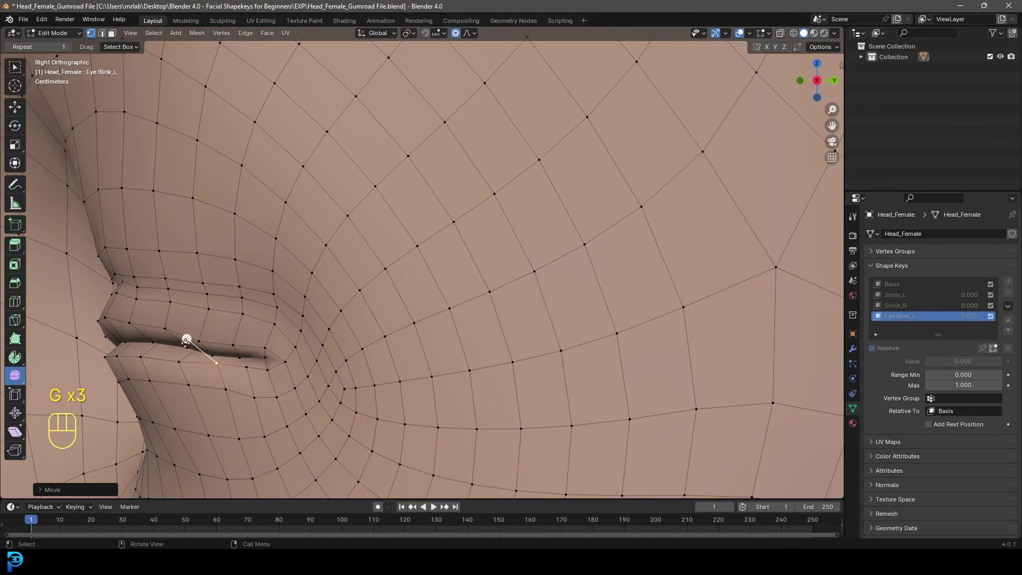
key(g)
click(167, 352)
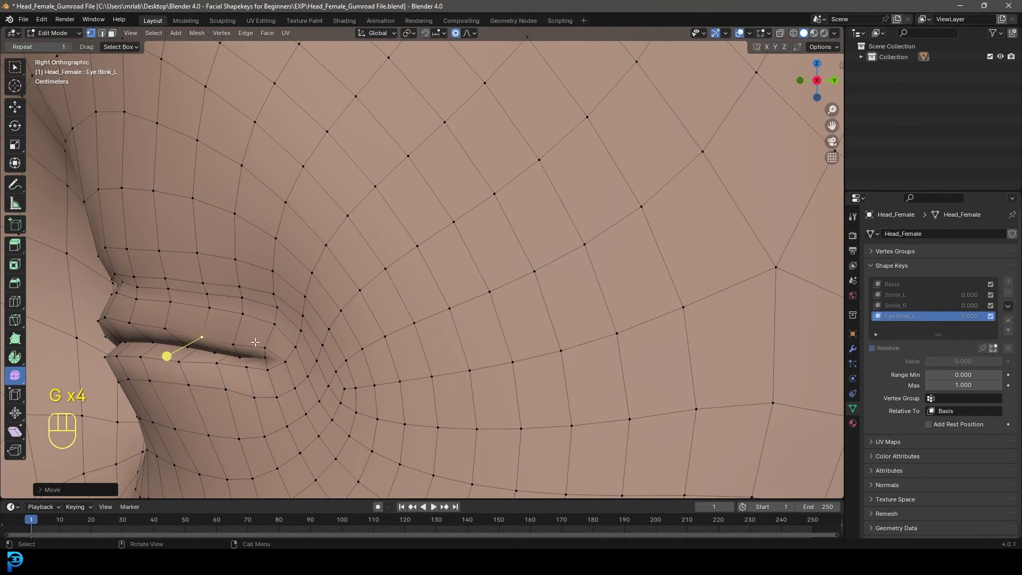
Step: Move the inner corner vertices of the left eye together to close the gap, with a proportional size of about 0.043 m
scroll(293, 325, down, 3)
key(KP_1)
scroll(307, 397, up, 3)
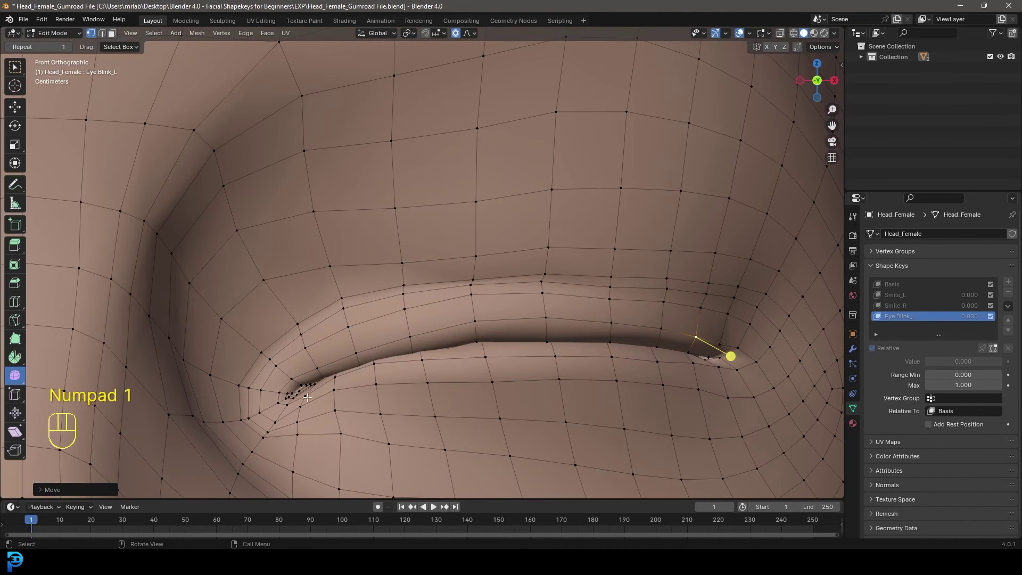
key(g)
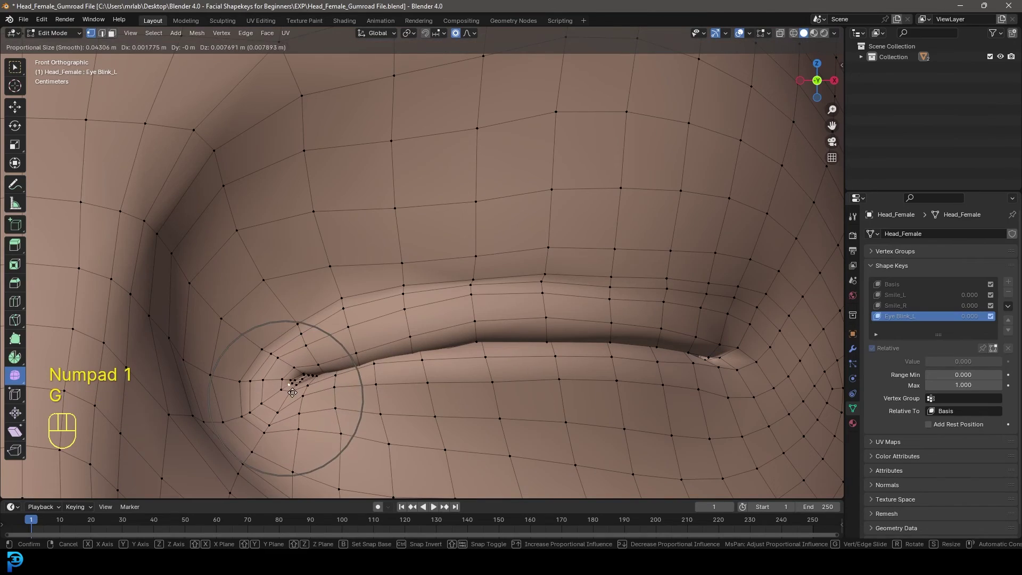
click(290, 404)
scroll(363, 348, down, 3)
middle_drag(362, 349, 349, 343)
scroll(334, 339, up, 3)
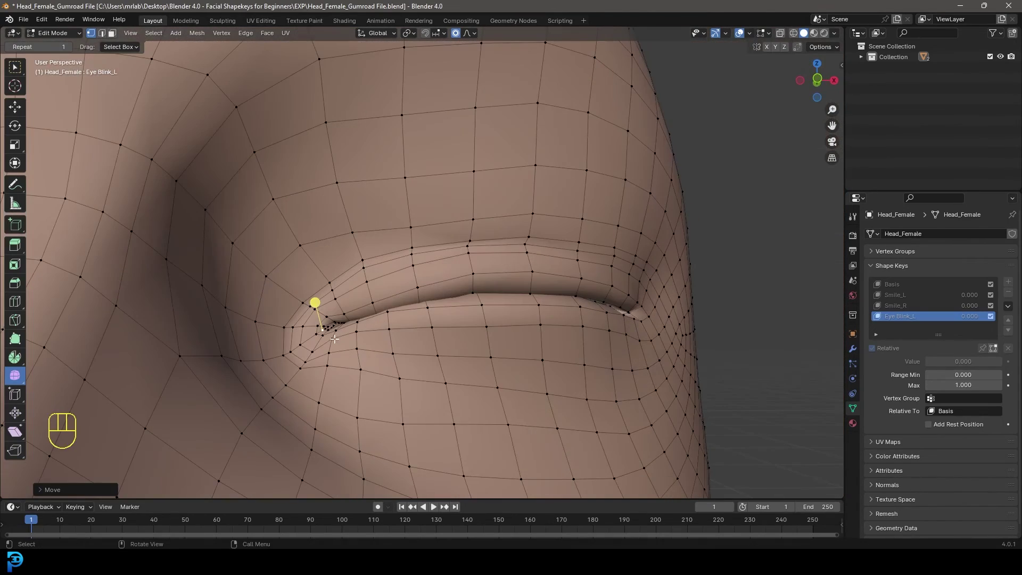
click(306, 350)
key(g)
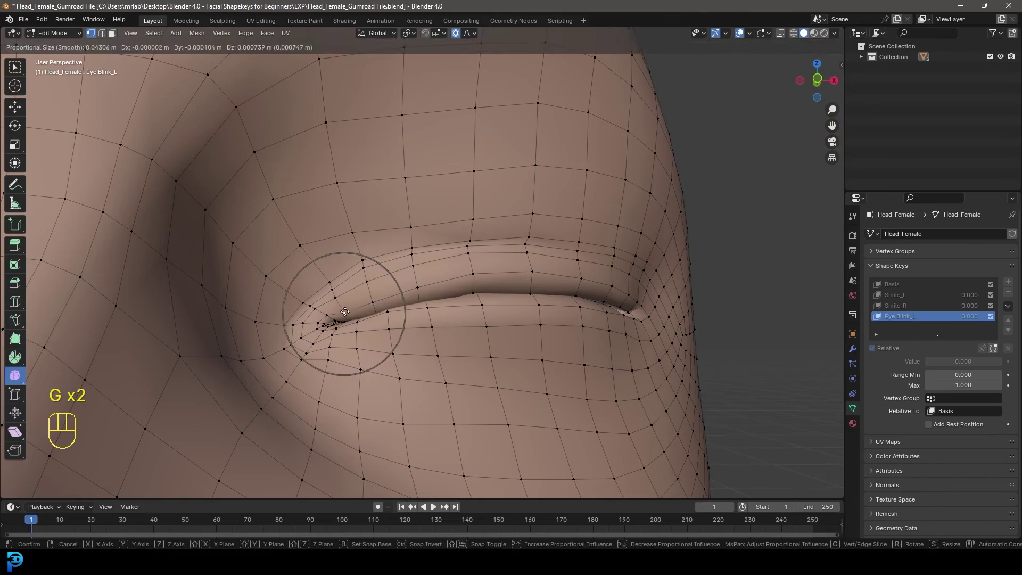
click(319, 330)
Step: Nudge the vertices along the closed upper eyelid and its crease to smooth the lid line
scroll(612, 327, down, 5)
mouse_move(612, 326)
middle_down()
mouse_move(529, 343)
mouse_move(607, 342)
middle_up()
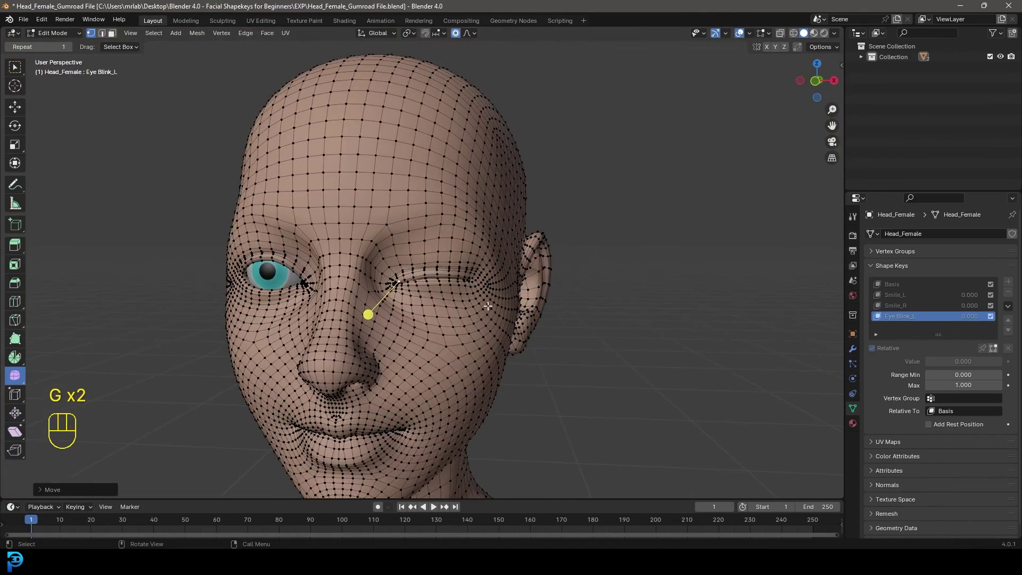
scroll(452, 295, up, 6)
scroll(428, 297, up, 3)
key(g)
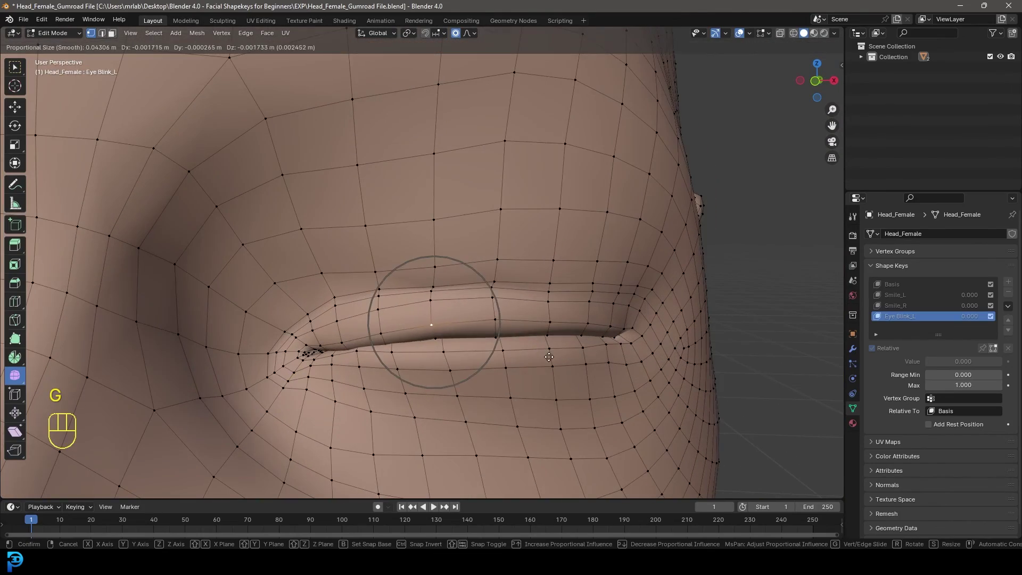
click(497, 315)
key(g)
click(509, 337)
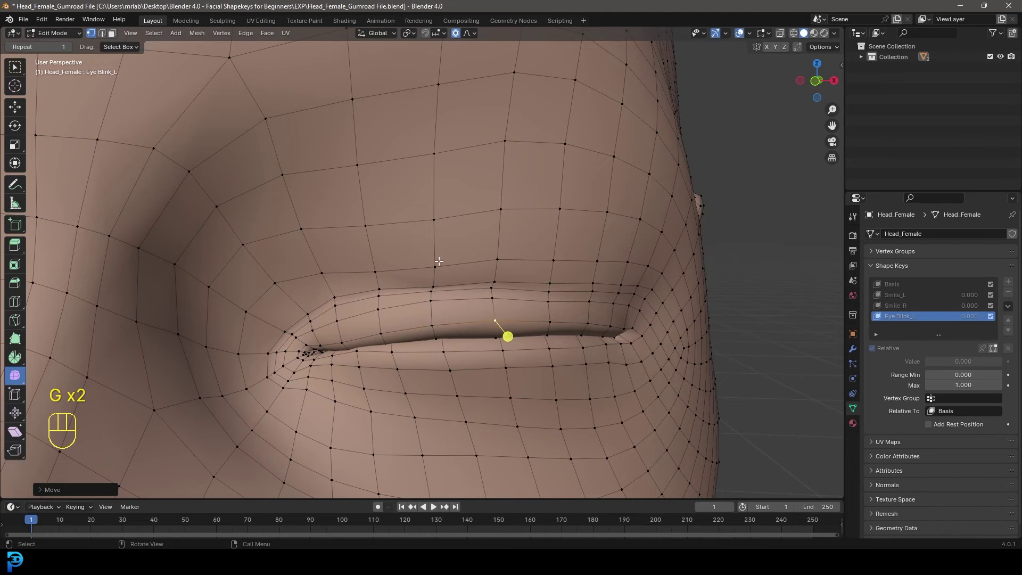
key(g)
click(431, 289)
Step: Shift the vertices above and beside the inner eye corner slightly downward, then return to Object Mode
click(274, 283)
key(g)
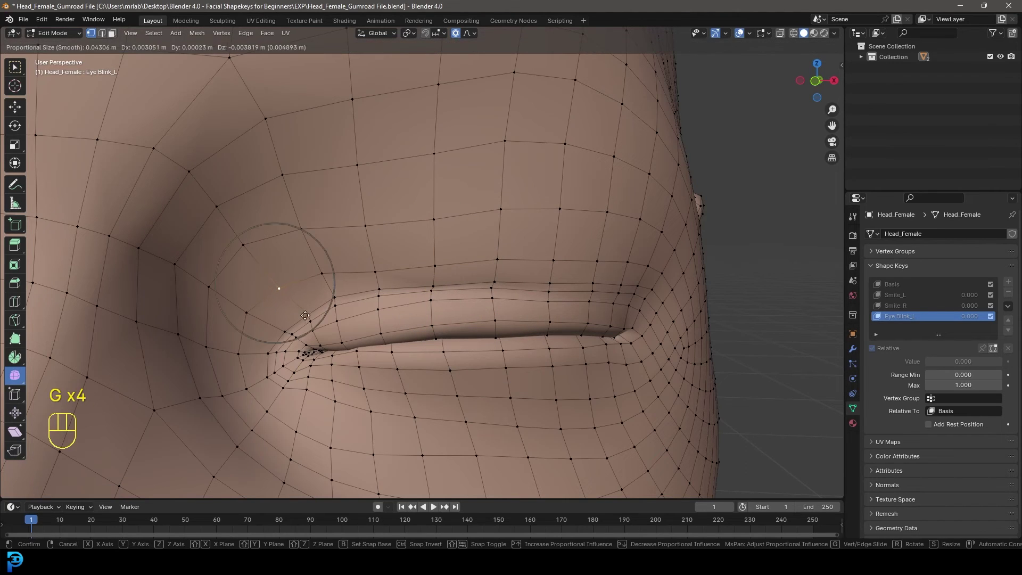
click(271, 321)
click(250, 316)
key(g)
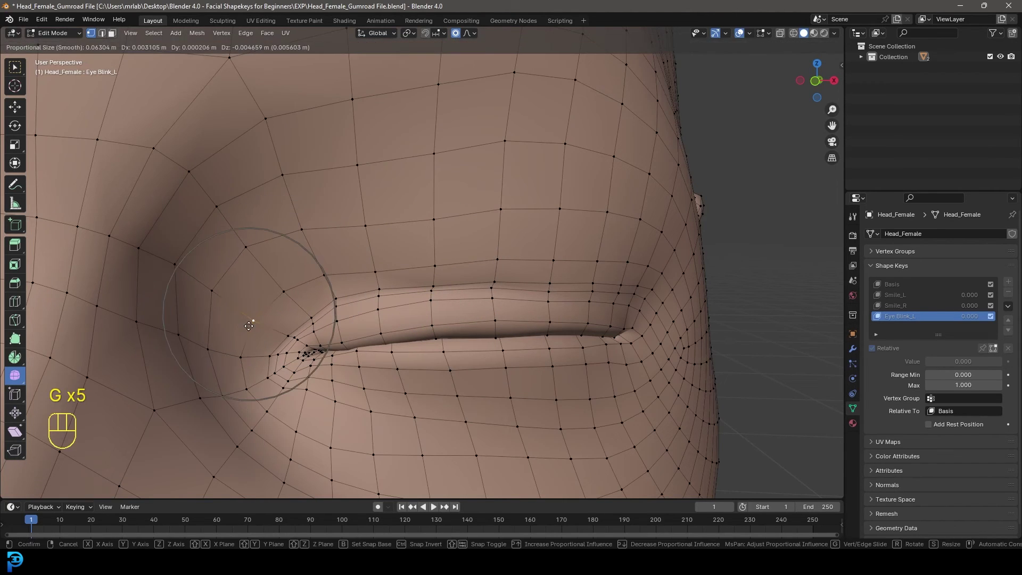
click(261, 347)
scroll(447, 271, down, 10)
key(Tab)
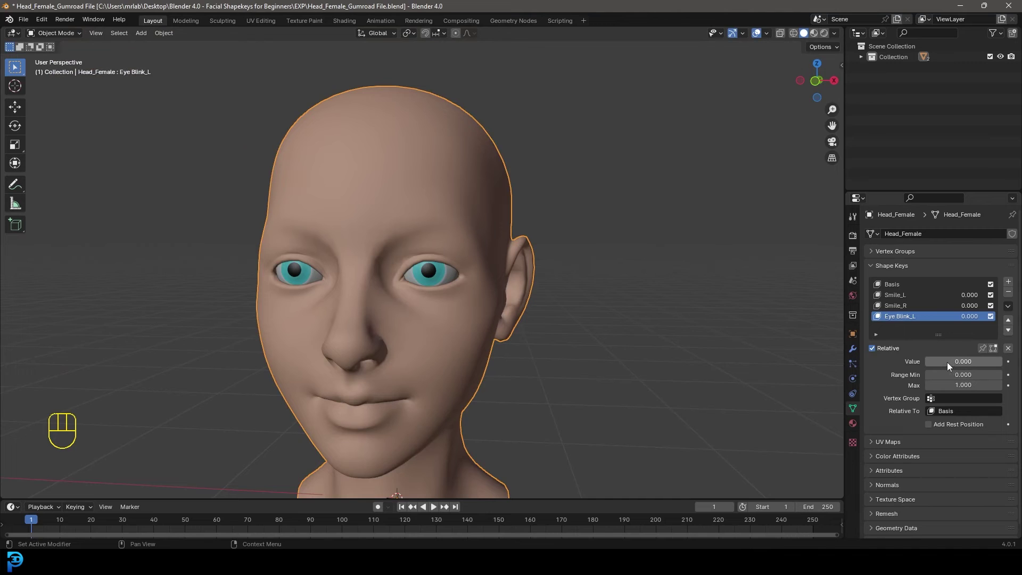
Step: Set the Eye Blink_L value to 1.000 and check the closed eye from an angle and the front
drag(947, 362, 1000, 362)
middle_drag(514, 341, 487, 311)
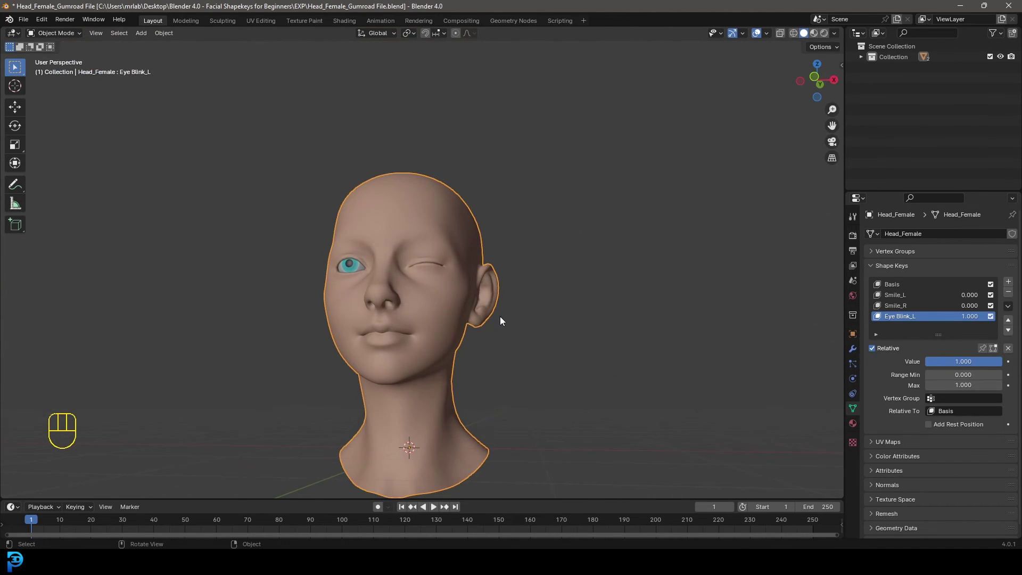
key(KP_1)
scroll(499, 316, up, 5)
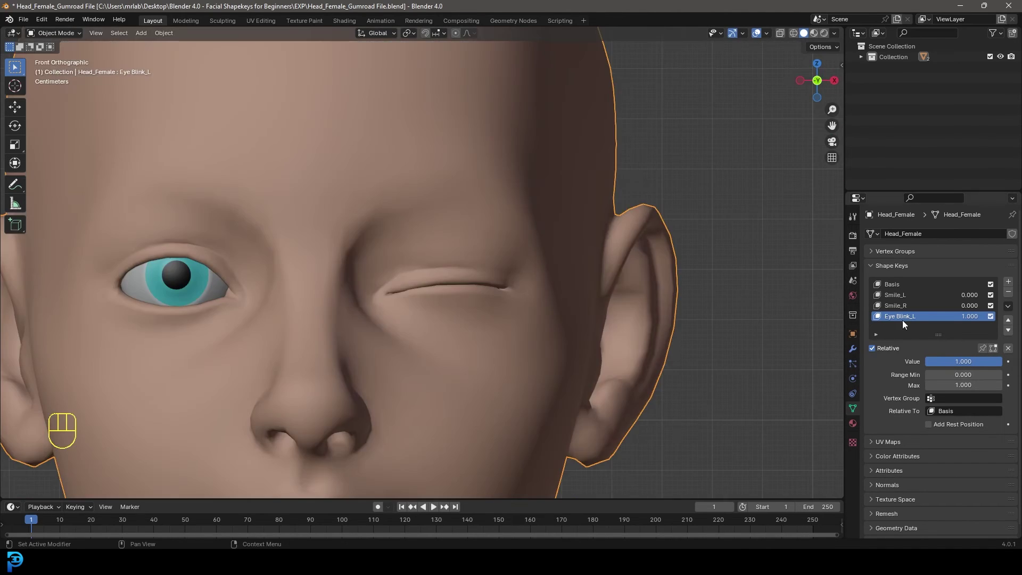
Step: Create a new shape key from the current mix and mirror it using topology
click(1008, 306)
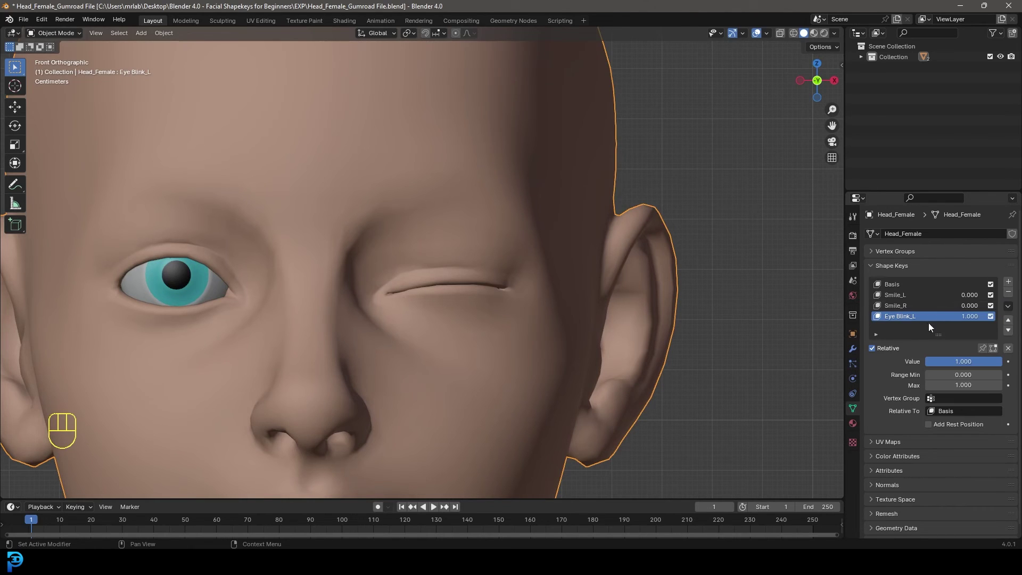
click(1007, 306)
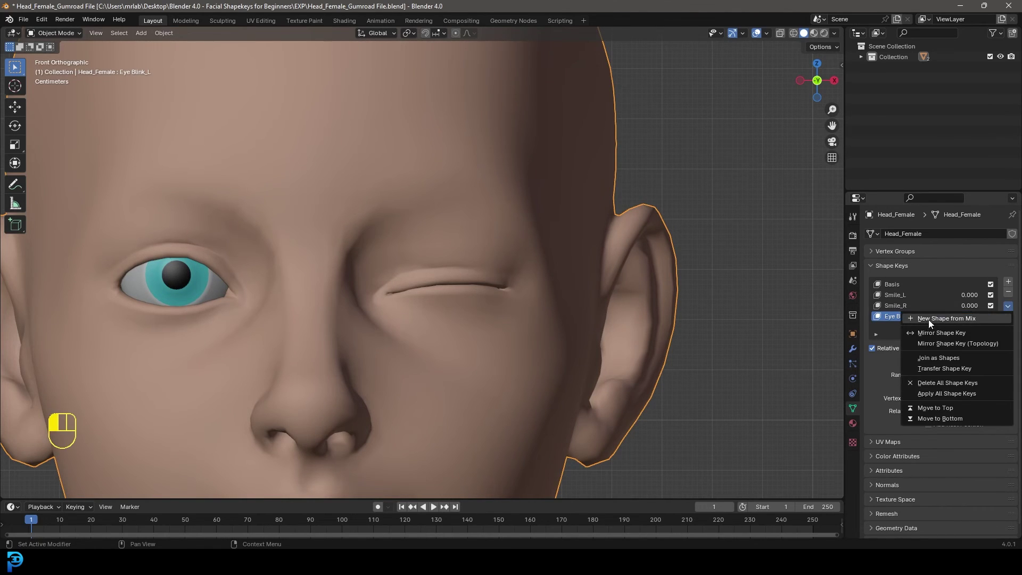
click(953, 319)
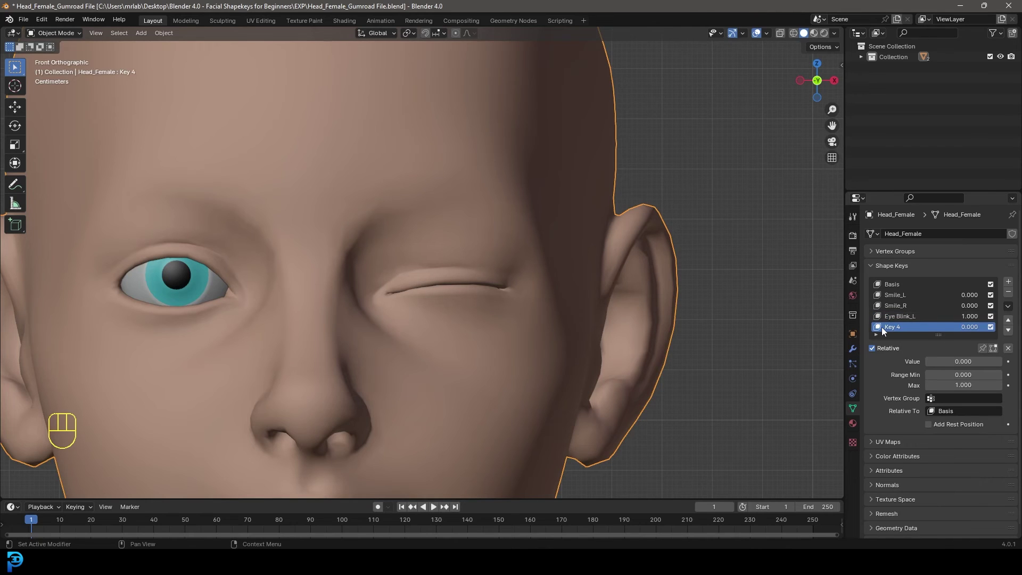
click(1007, 307)
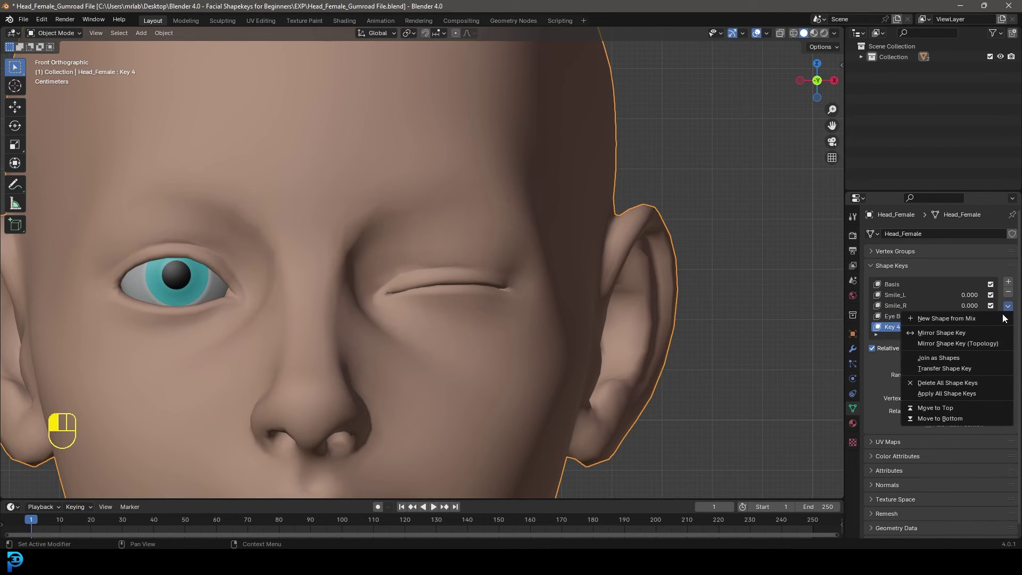
click(989, 342)
scroll(276, 250, down, 3)
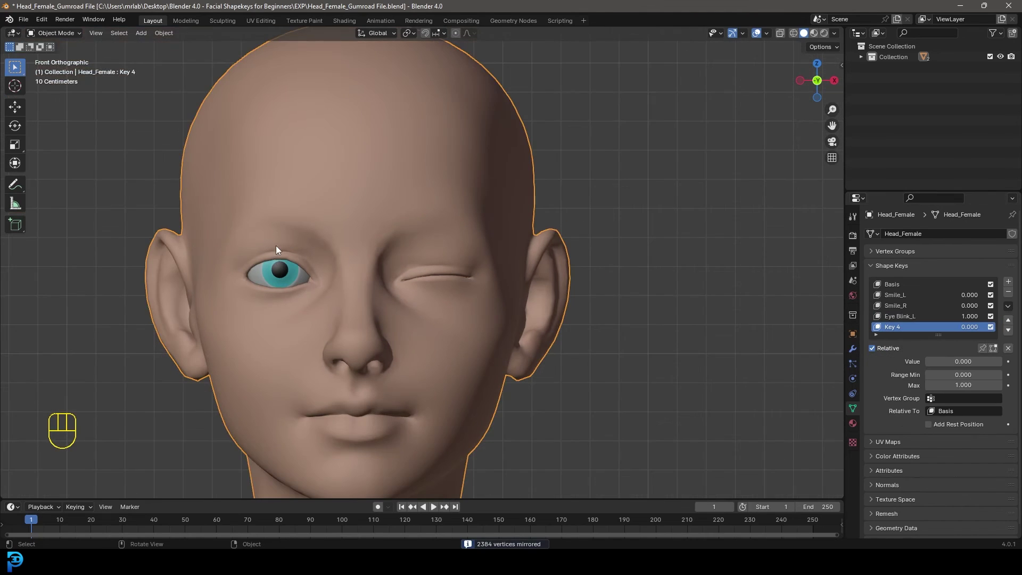
Step: Rename the mirrored shape key Eye Blink_R
double_click(895, 327)
text(Eye)
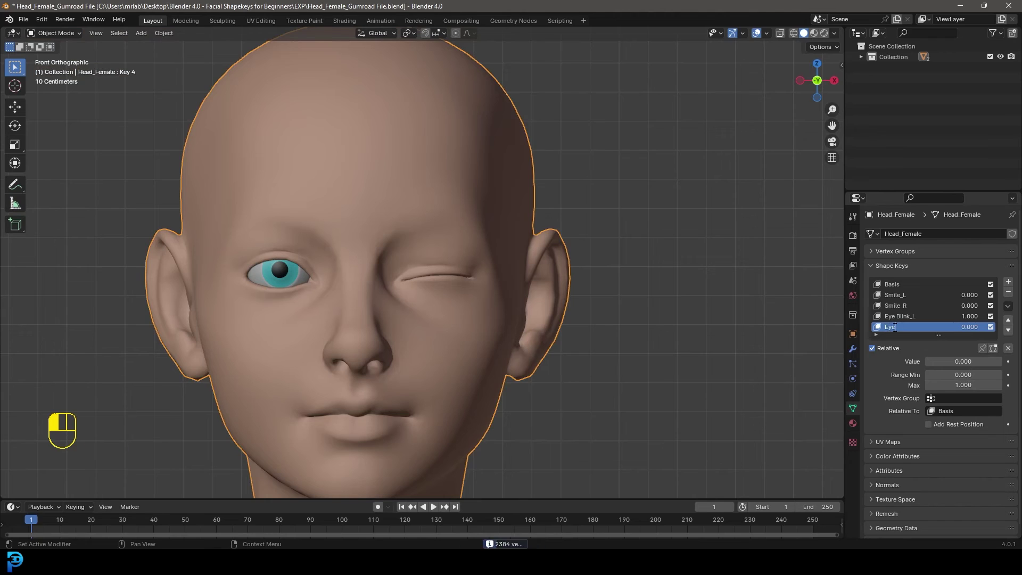
text( Blink_R)
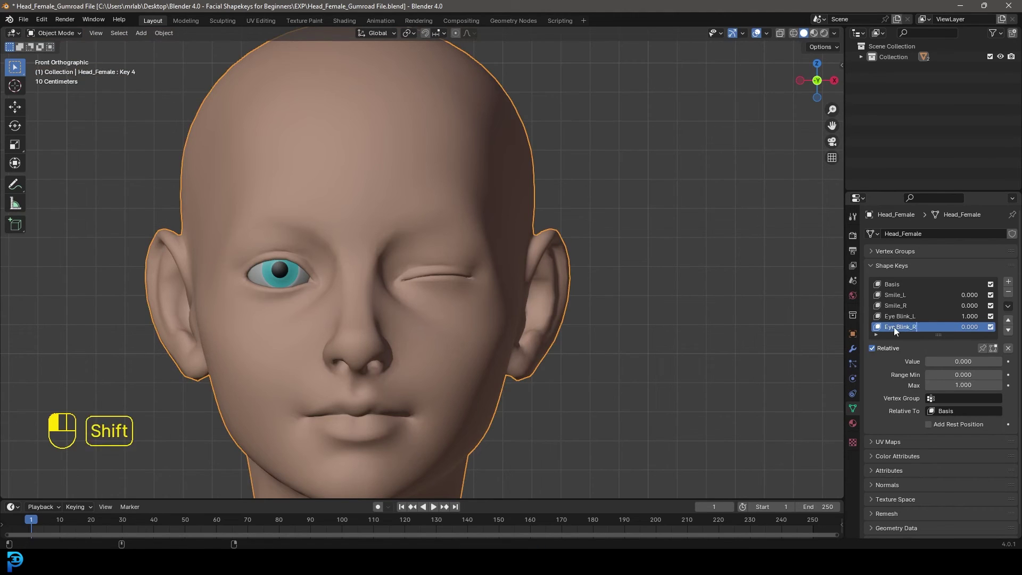
Step: Confirm the Eye Blink_R name and set that shape key's value to 1.000 to check both eyes closed
key(Return)
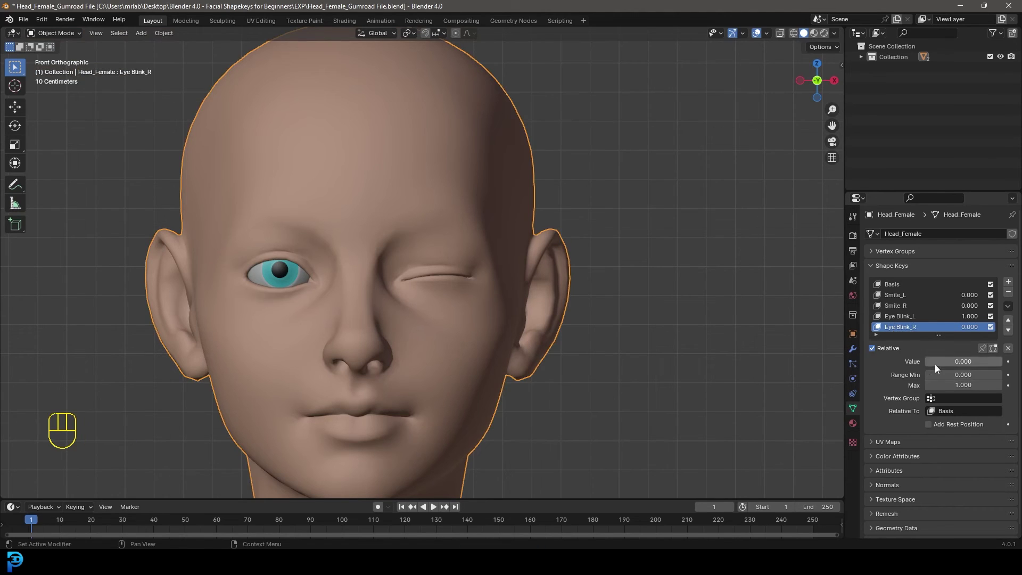
drag(935, 362, 992, 362)
scroll(621, 331, down, 1)
scroll(581, 350, down, 1)
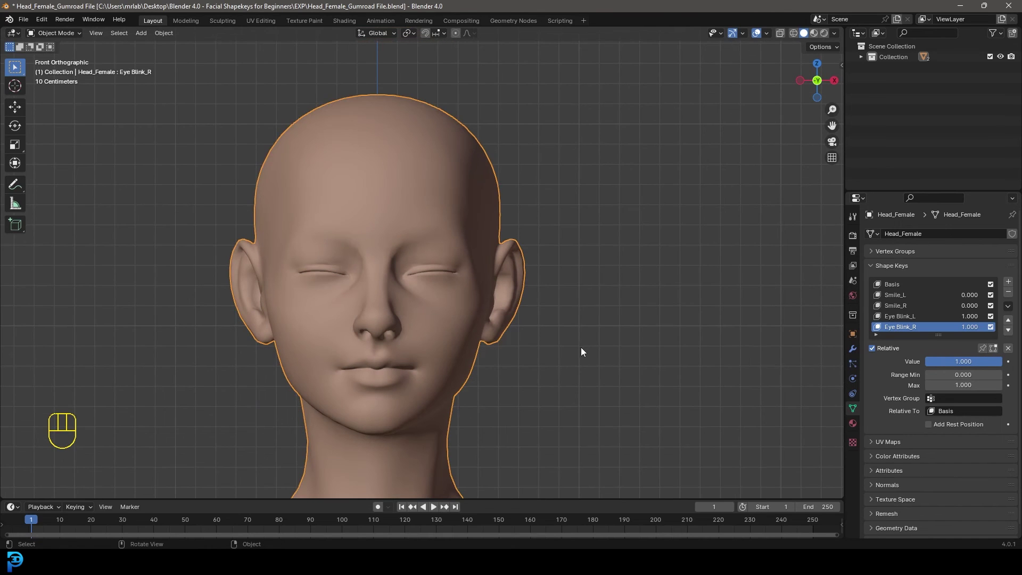
scroll(374, 277, up, 3)
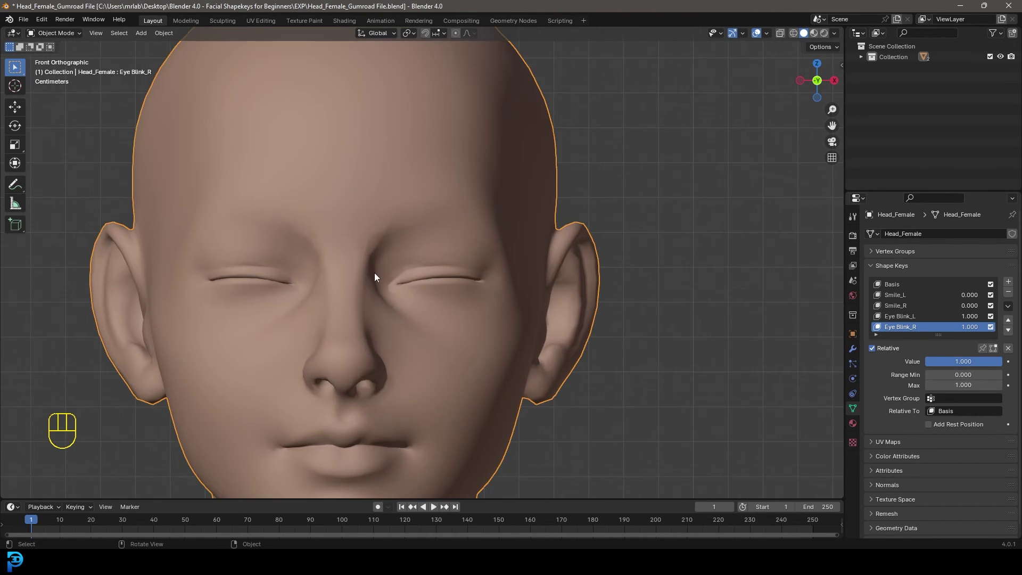
mouse_move(958, 362)
mouse_down()
mouse_move(947, 361)
mouse_move(958, 362)
mouse_up()
drag(958, 361, 959, 361)
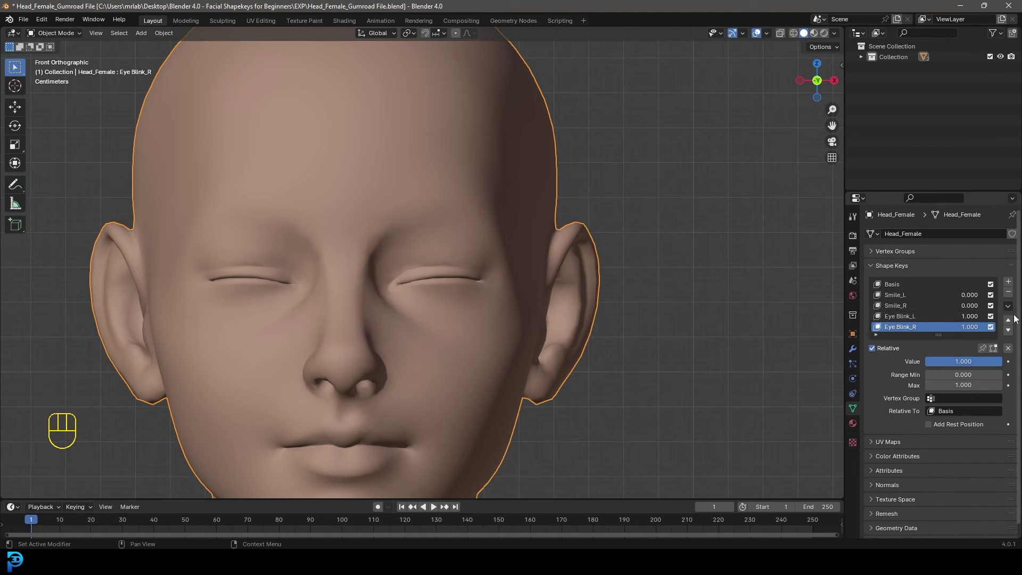
Step: Clear the values of all shape keys on the head to zero
click(1007, 348)
scroll(526, 320, down, 5)
middle_drag(526, 321, 468, 320)
key(KP_1)
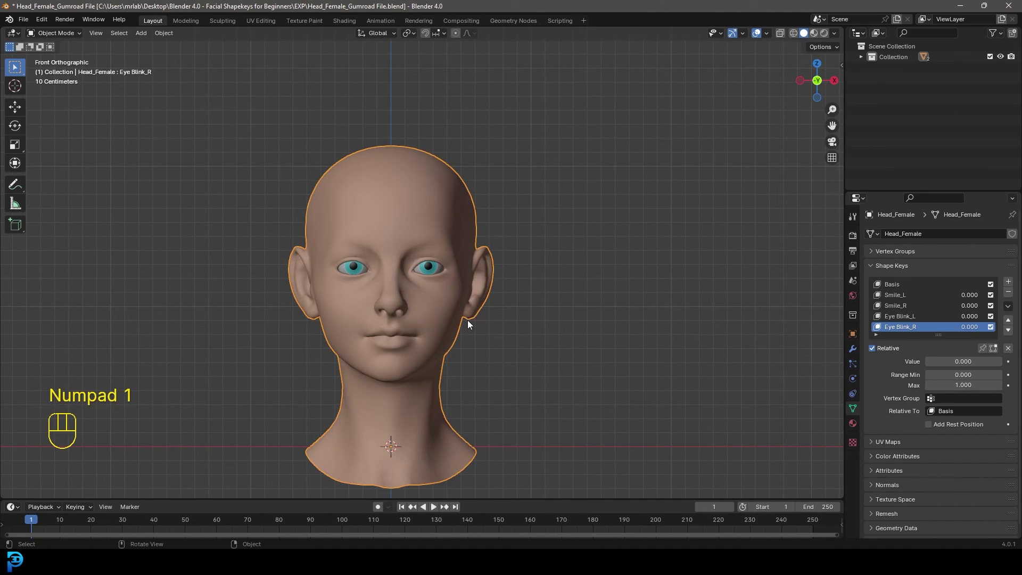
Step: Examine the mouth and jaw from the front and in right profile, including the mesh topology in wireframe shading
scroll(464, 320, up, 4)
shift+middle_drag(379, 388, 374, 339)
scroll(371, 301, up, 2)
scroll(375, 365, down, 3)
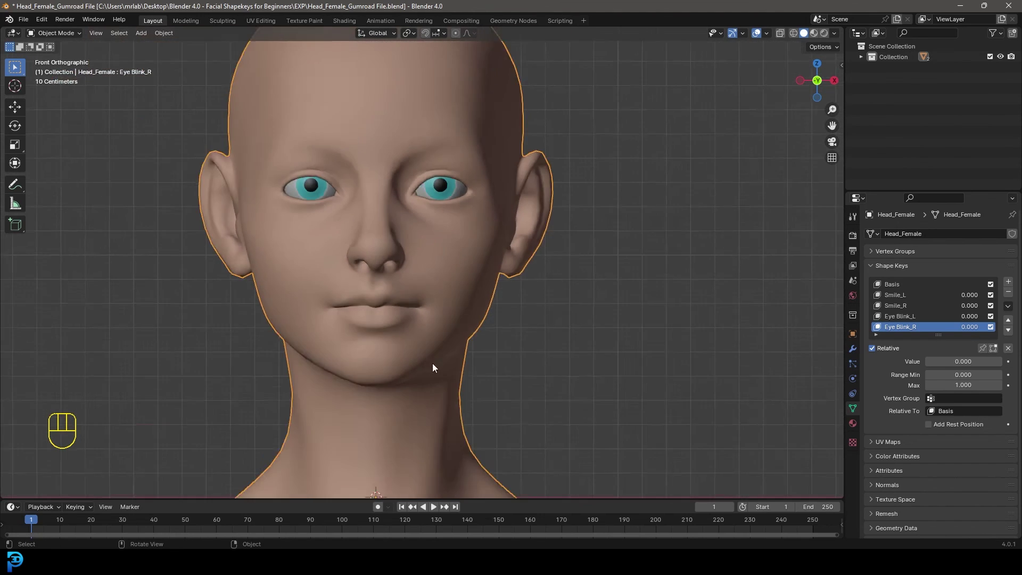
middle_drag(432, 363, 335, 348)
scroll(425, 429, up, 3)
scroll(547, 261, up, 2)
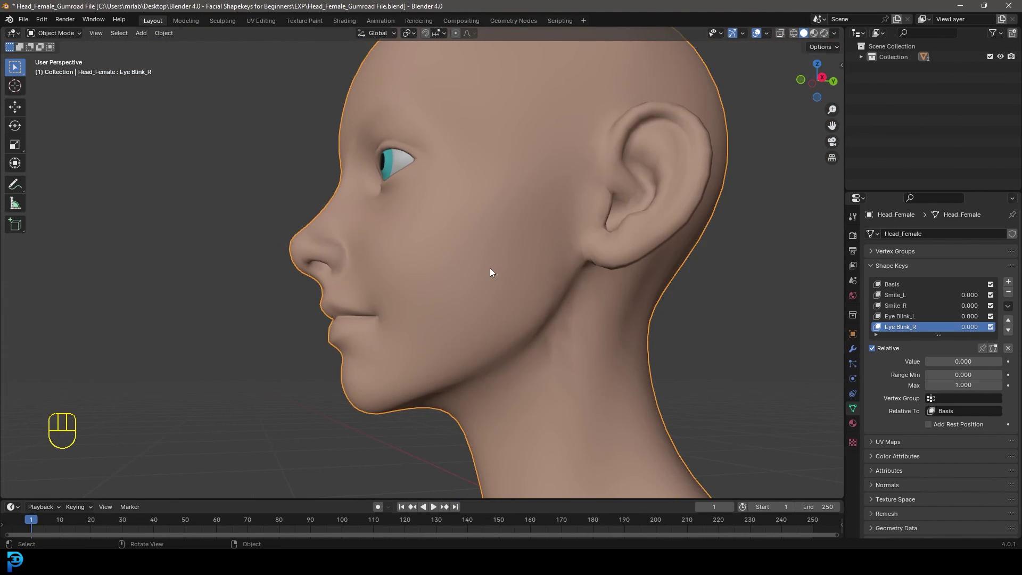
key(KP_3)
key(z)
click(423, 283)
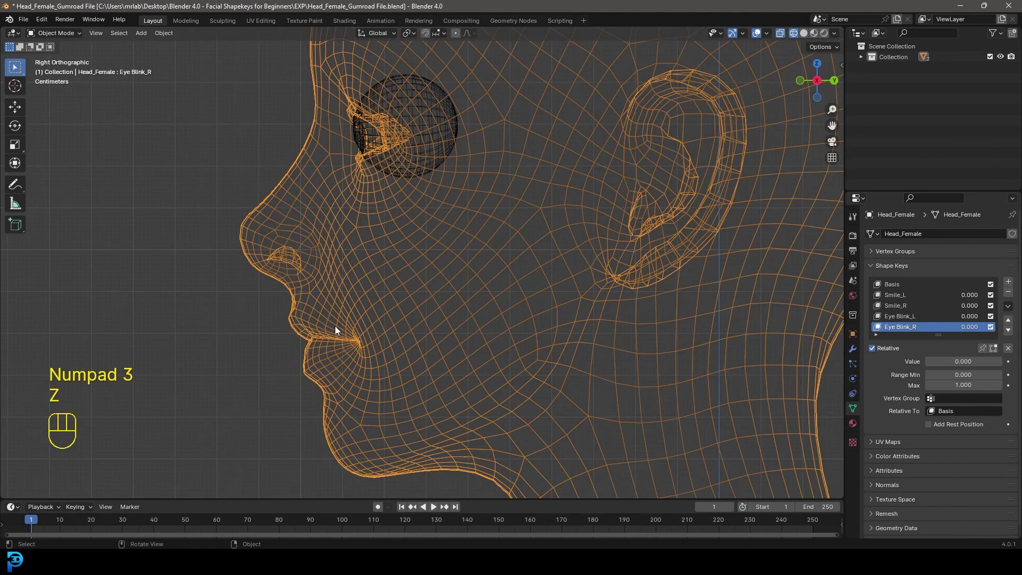
key(z)
click(469, 267)
scroll(389, 288, down, 4)
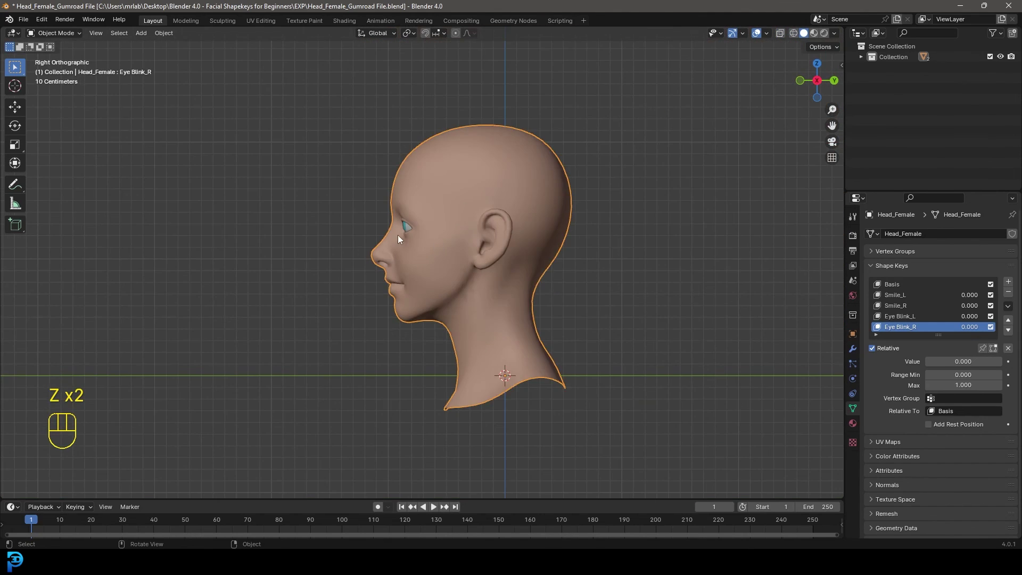
Step: Return to the front orthographic view of the head and deselect everything
mouse_move(398, 235)
middle_down()
mouse_move(436, 162)
mouse_move(533, 237)
mouse_move(553, 239)
mouse_move(498, 239)
middle_up()
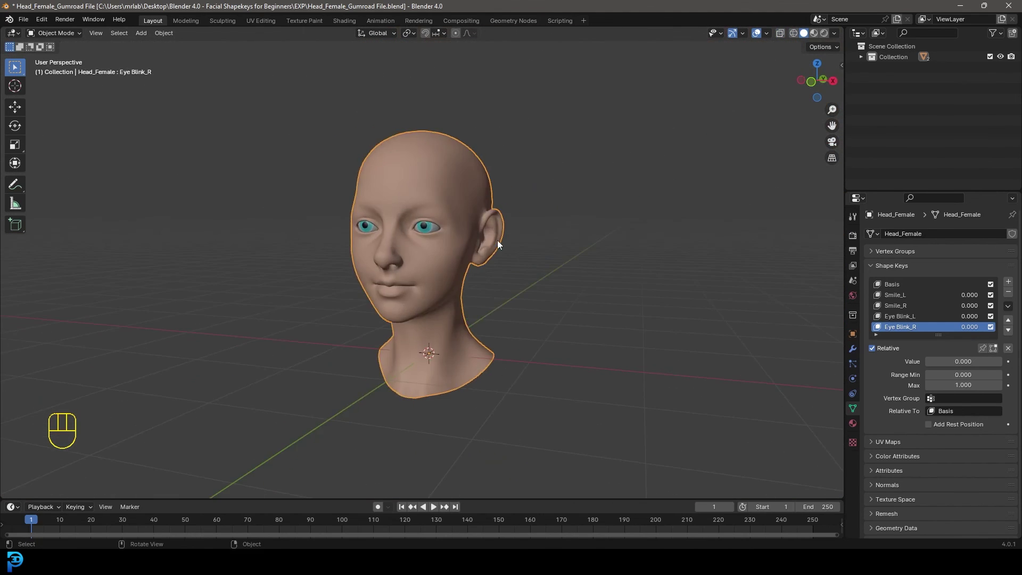
middle_drag(514, 277, 473, 250)
key(KP_1)
key(alt+a)
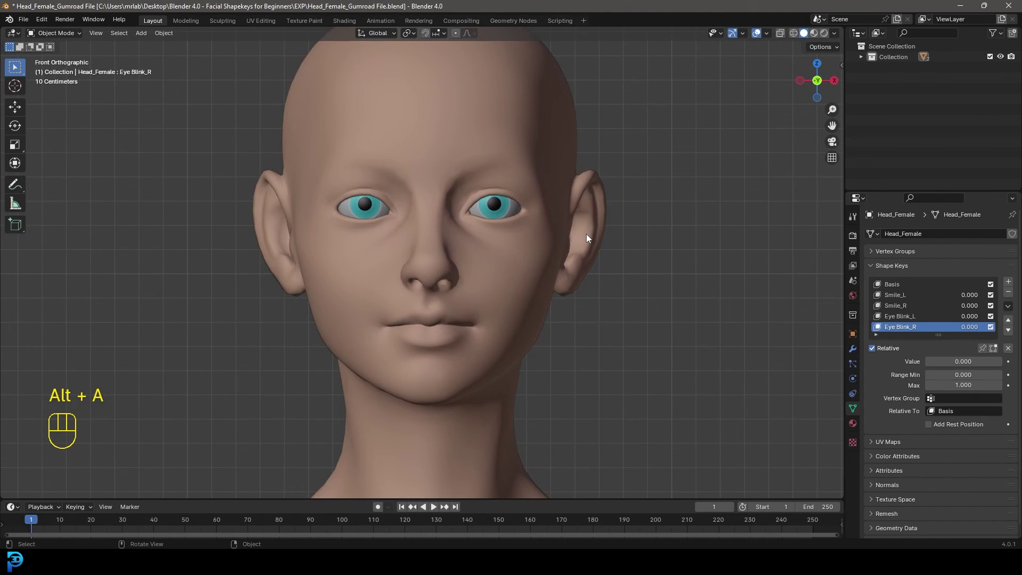